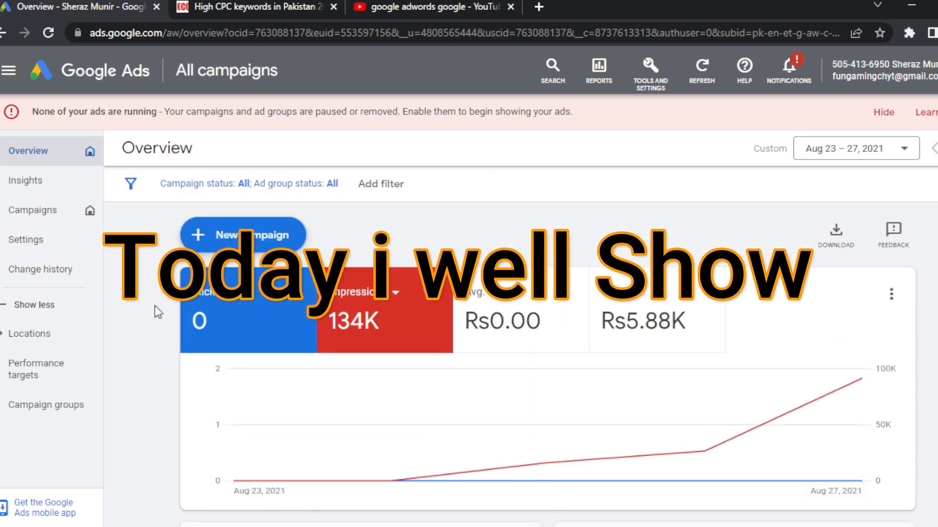
Open the Gaming Video campaign from the Biggest changes card on the all-campaigns overview.
click(396, 299)
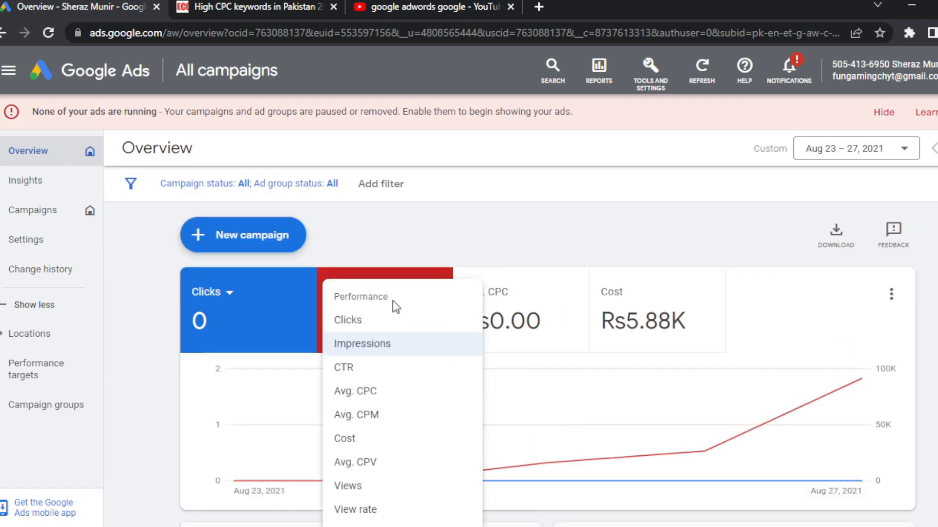
click(478, 344)
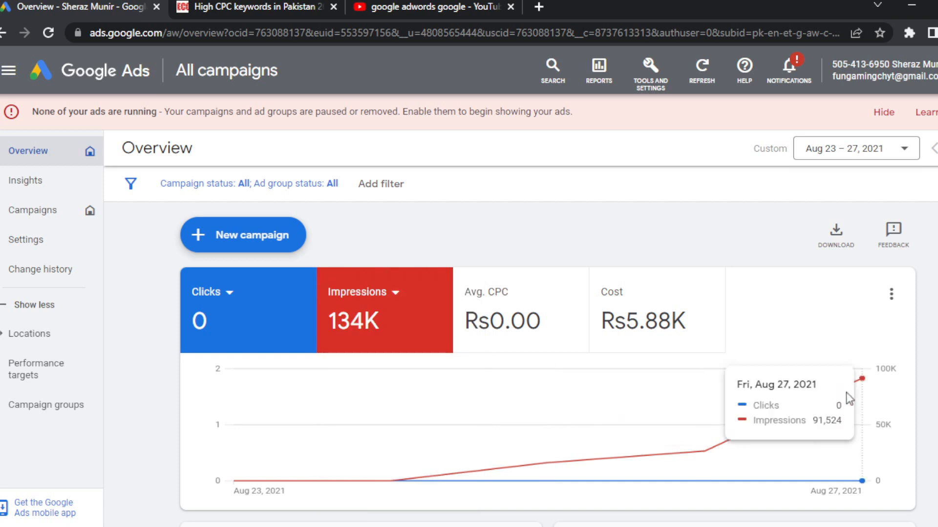
scroll(846, 393, down, 5)
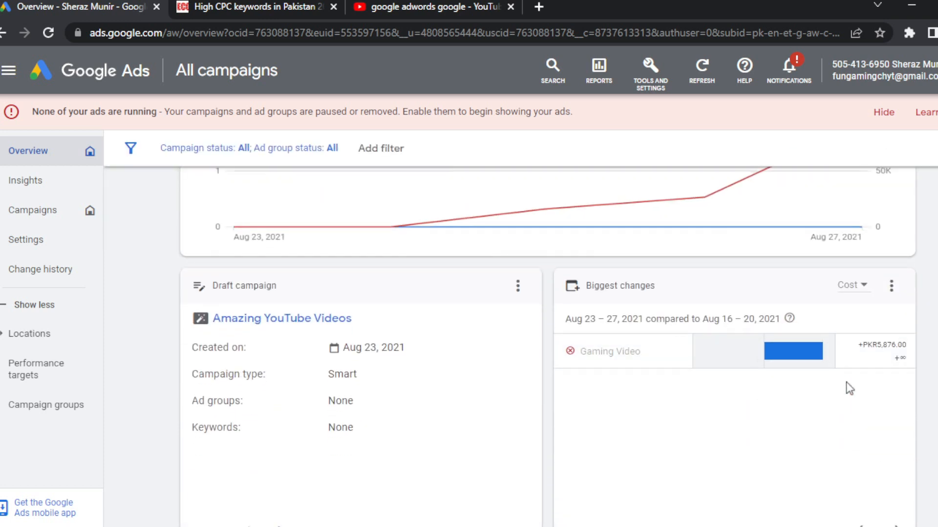
scroll(846, 382, up, 1)
scroll(846, 382, down, 2)
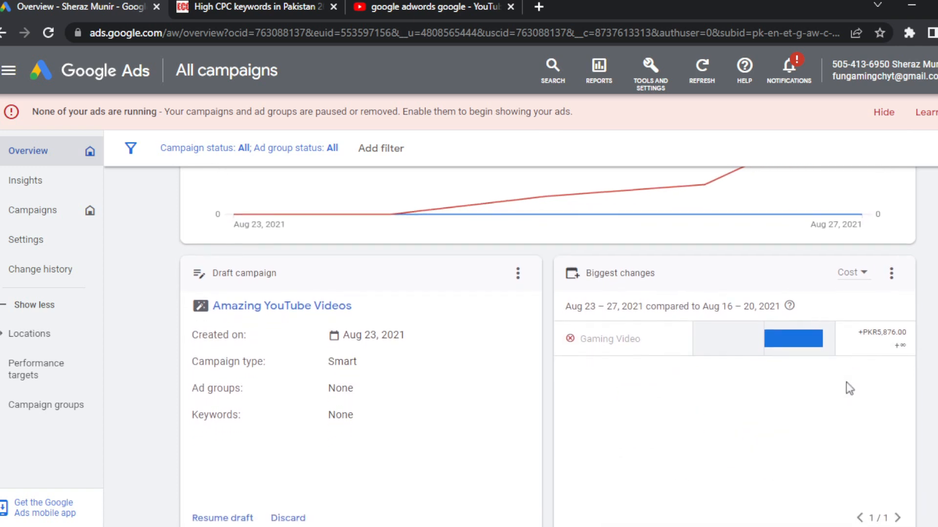
scroll(846, 381, down, 1)
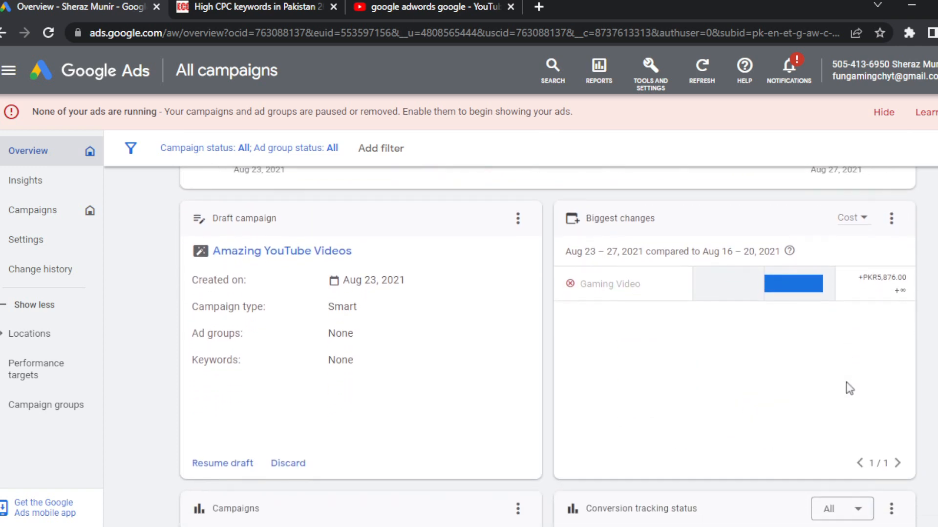
click(791, 279)
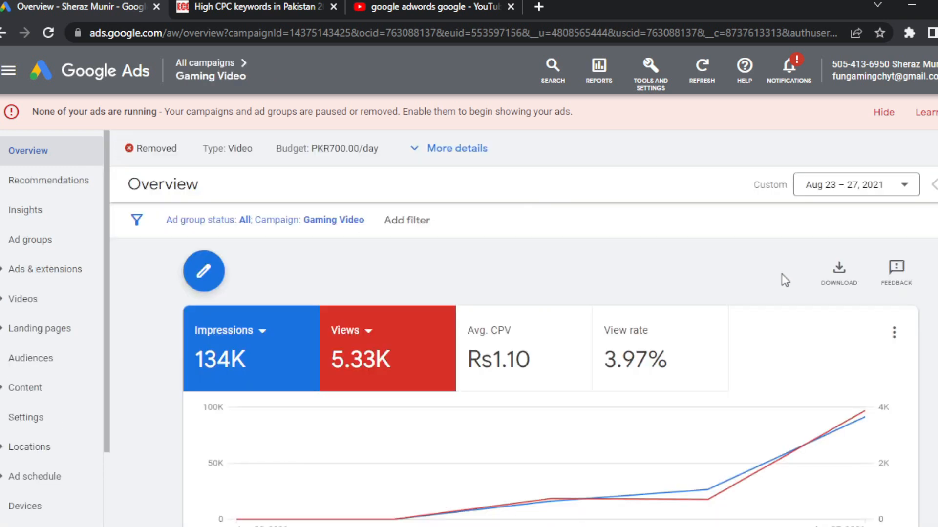
Review the Gaming Video campaign's impressions and views chart and its video ads.
scroll(781, 274, down, 4)
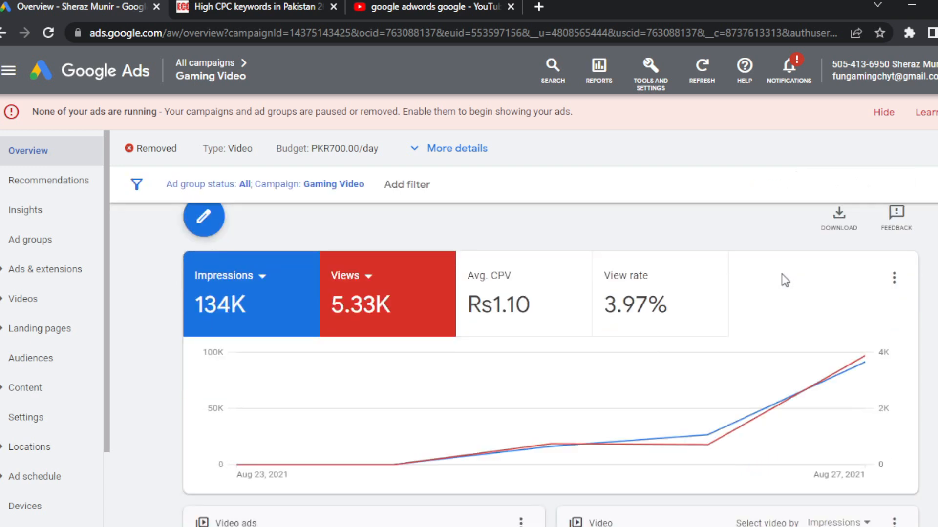
scroll(781, 273, up, 1)
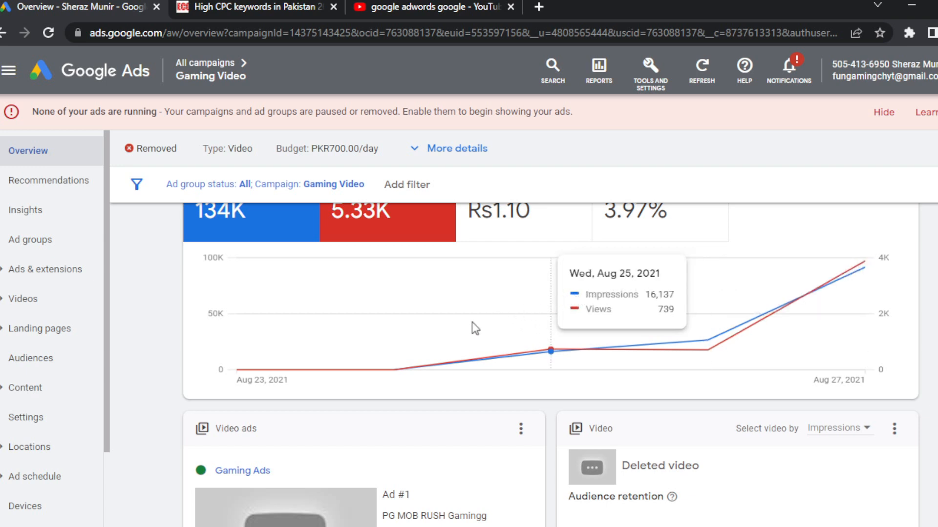
scroll(459, 328, down, 5)
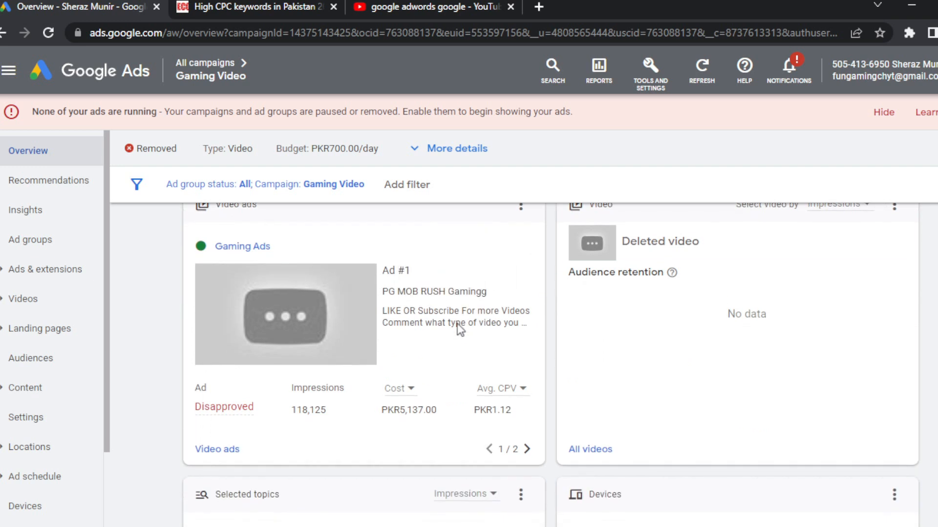
Examine the campaign's impressions by selected topic and its cost, impressions and views by device.
scroll(459, 288, down, 8)
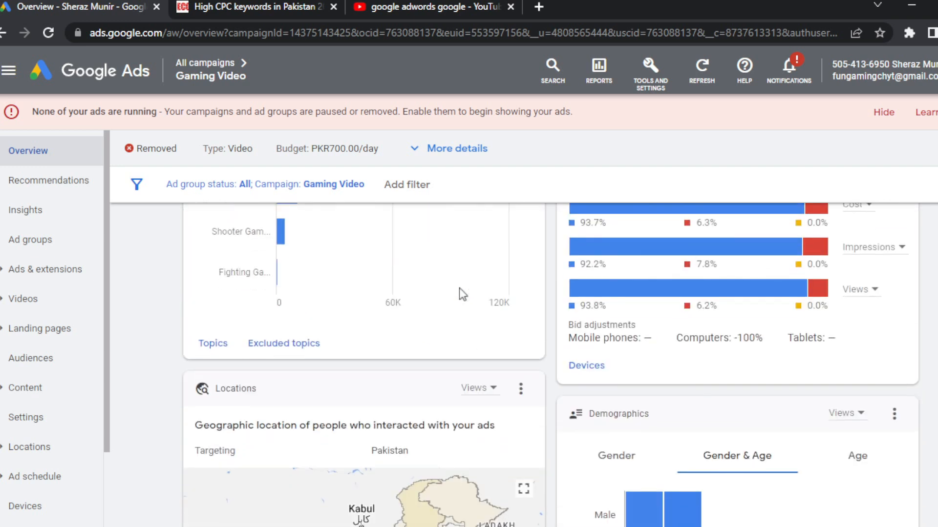
scroll(459, 288, up, 2)
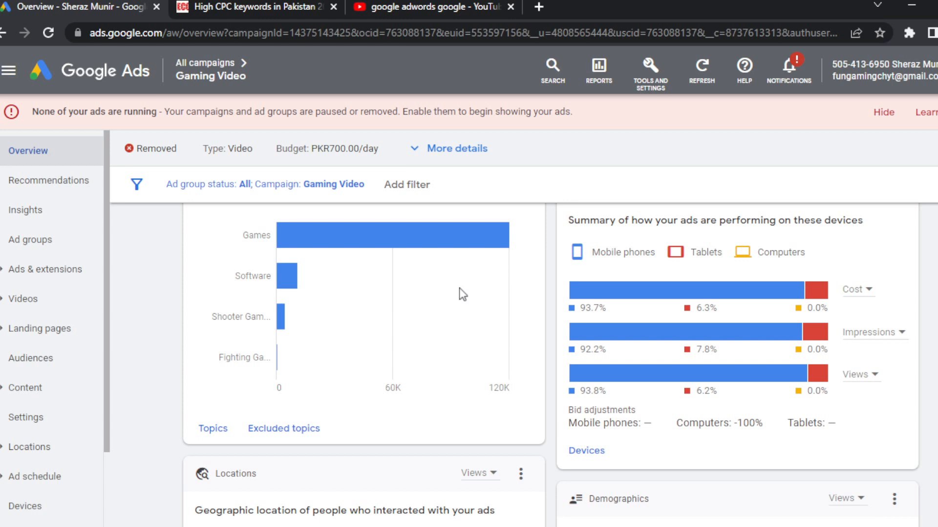
scroll(462, 294, up, 1)
scroll(462, 295, down, 1)
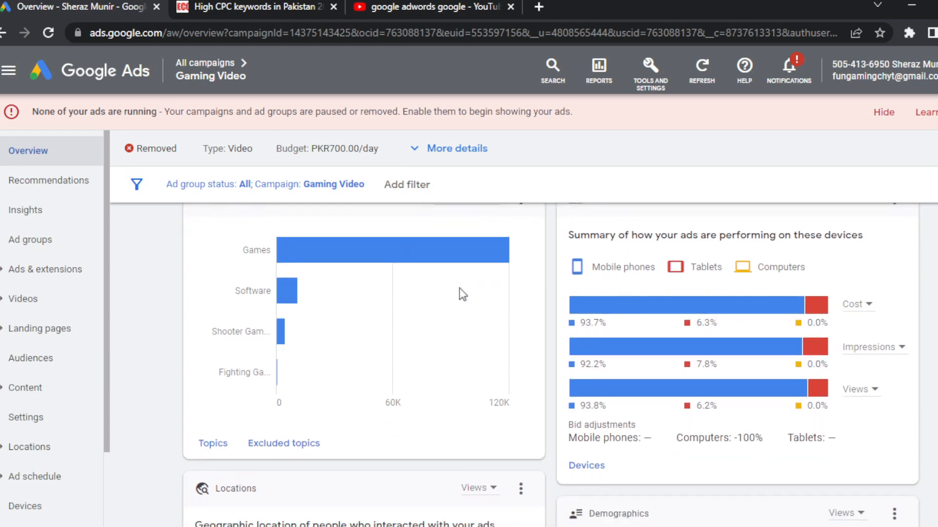
mouse_move(301, 255)
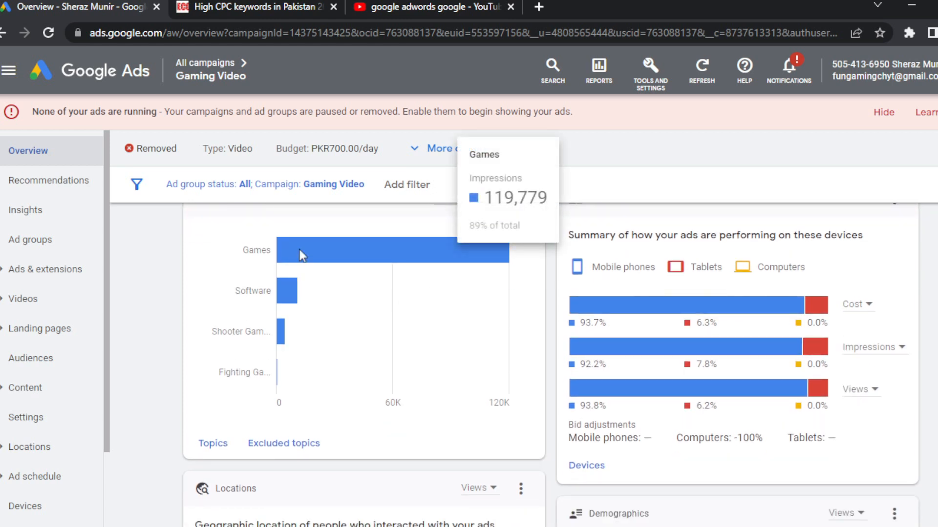
mouse_move(288, 332)
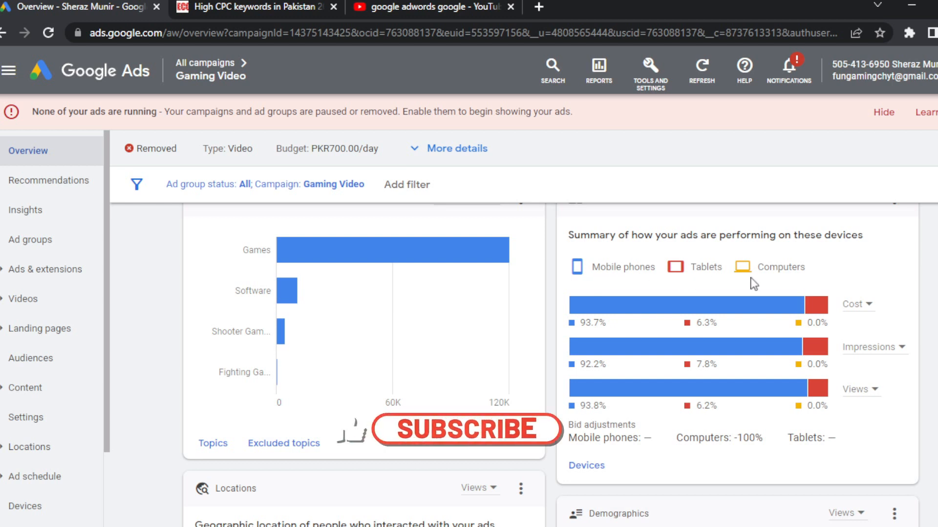
mouse_move(735, 342)
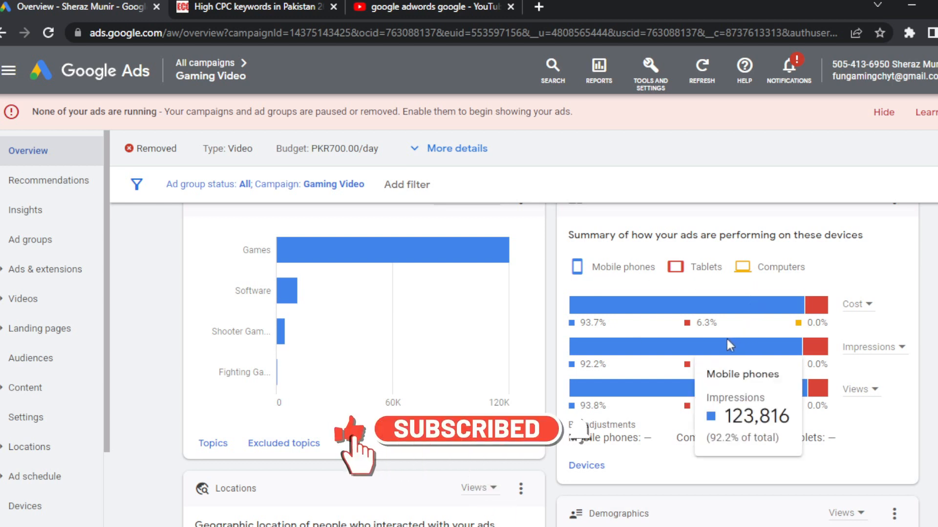
mouse_move(822, 309)
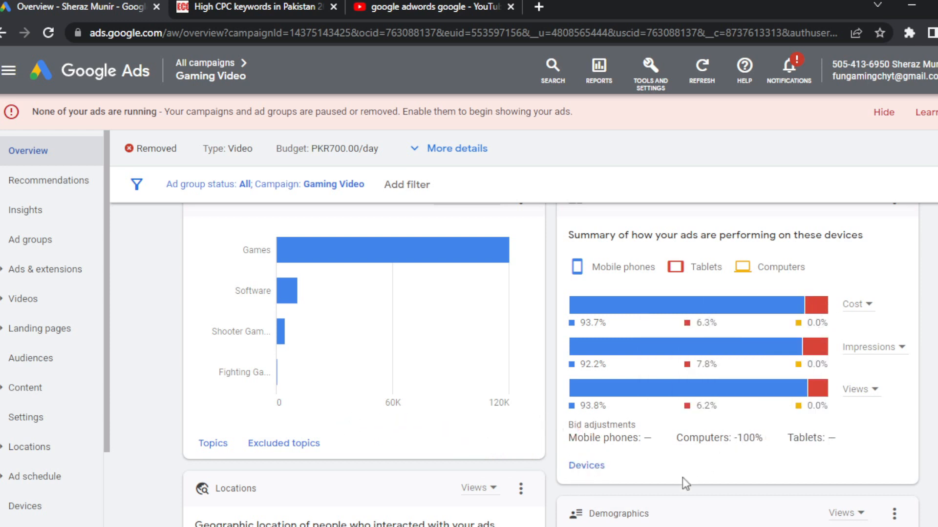
Examine the number of ad views in each region of Pakistan on the Locations map.
scroll(494, 436, down, 4)
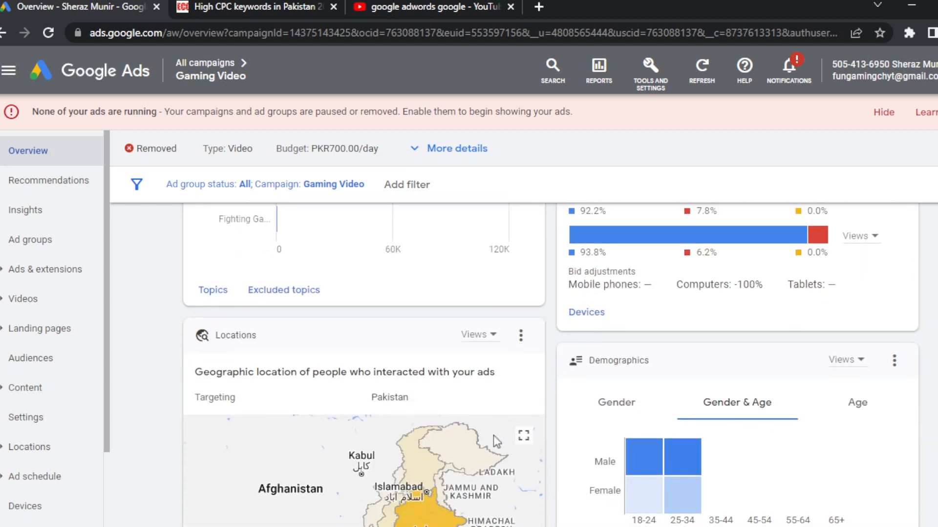
scroll(494, 436, down, 1)
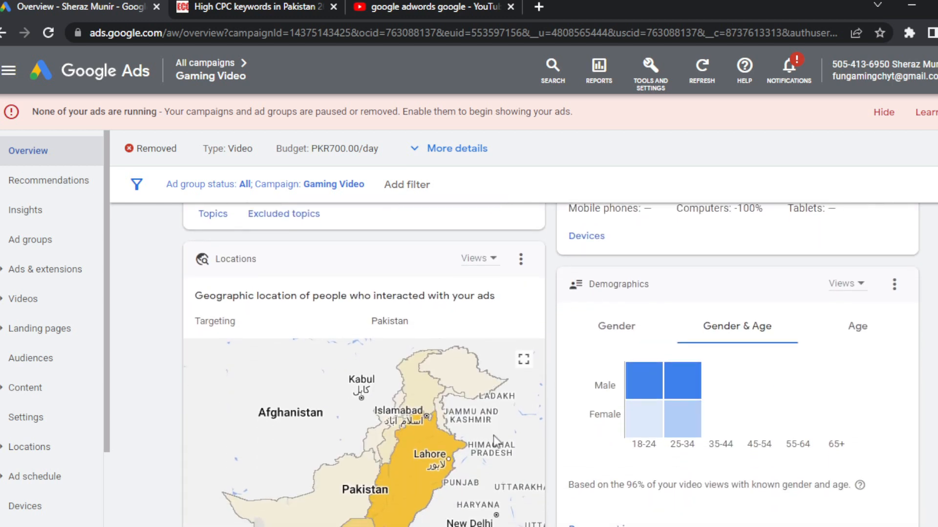
scroll(494, 435, down, 3)
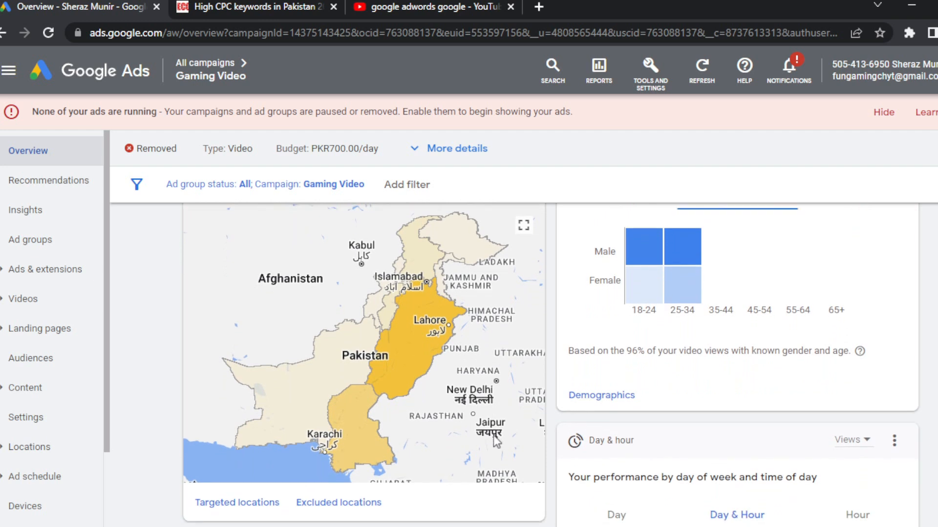
mouse_move(392, 349)
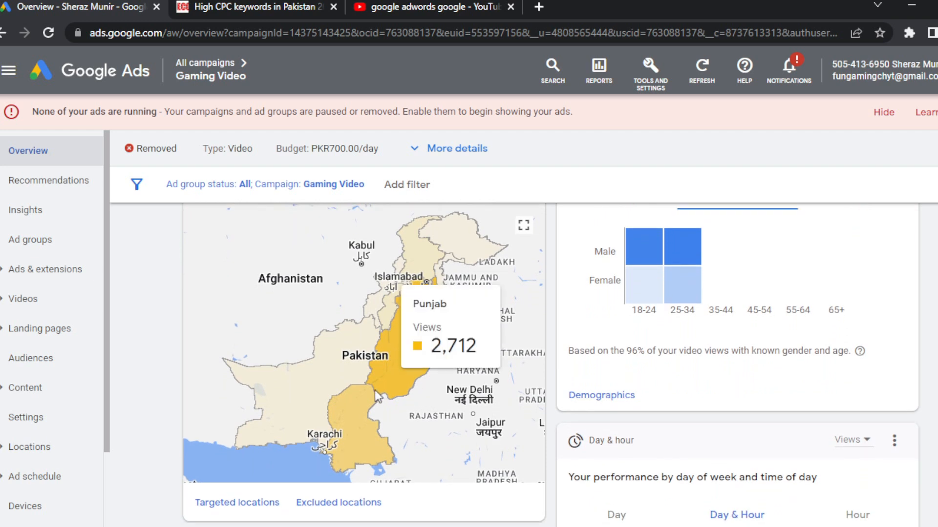
mouse_move(358, 419)
mouse_move(314, 384)
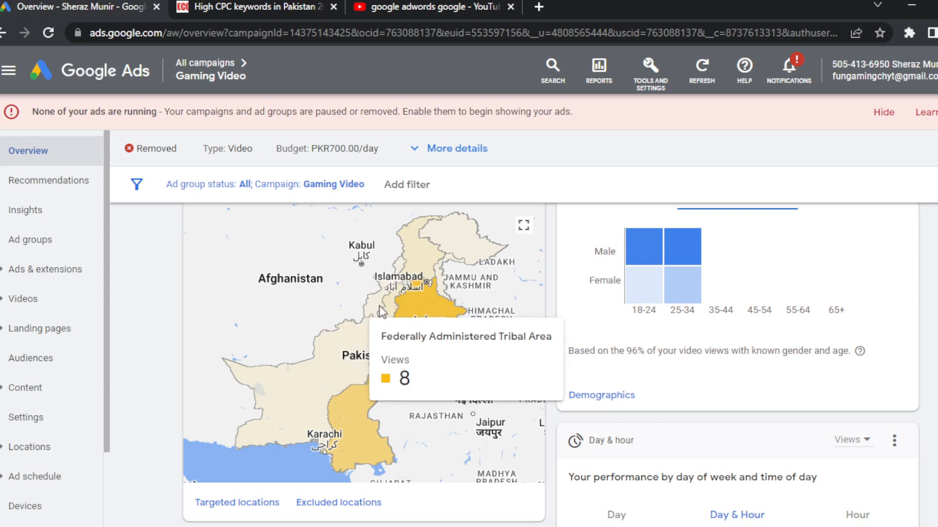
mouse_move(412, 273)
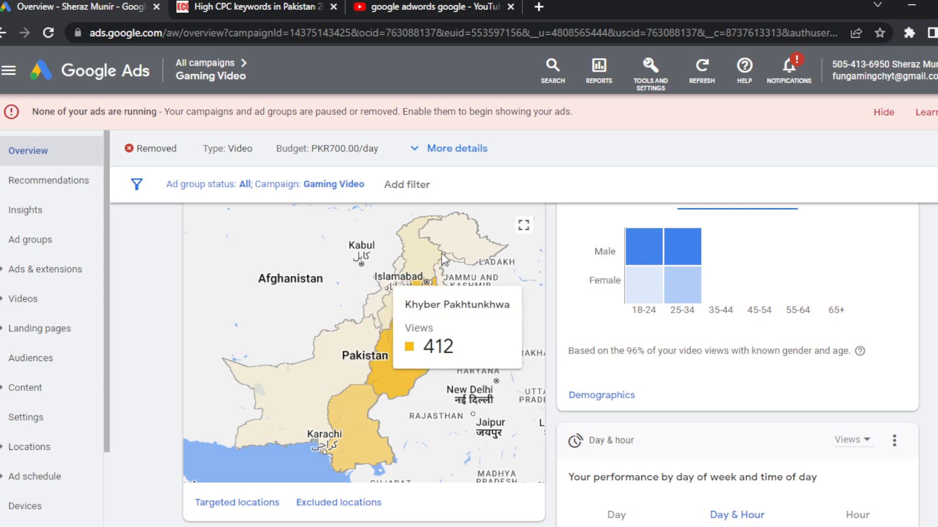
mouse_move(453, 243)
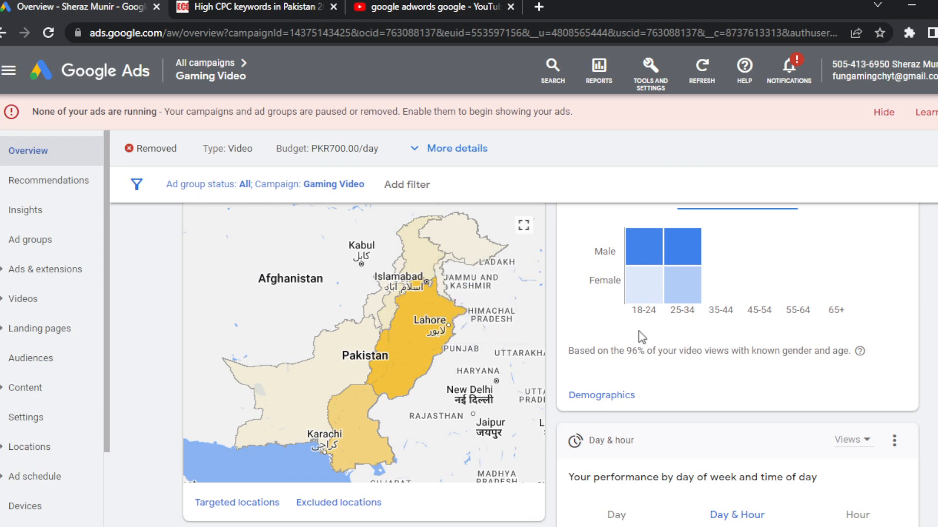
Compare the campaign's demographics by gender, by gender and age, and by age alone.
scroll(637, 330, up, 2)
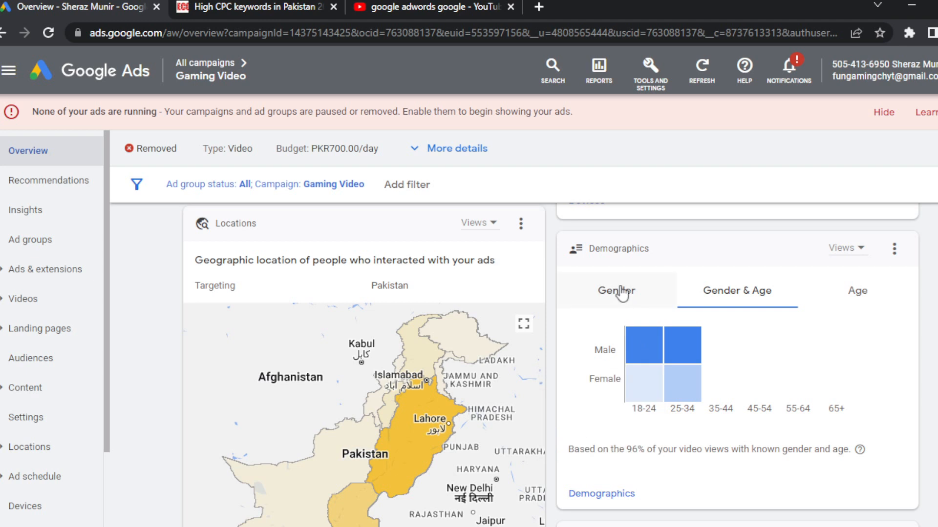
click(620, 292)
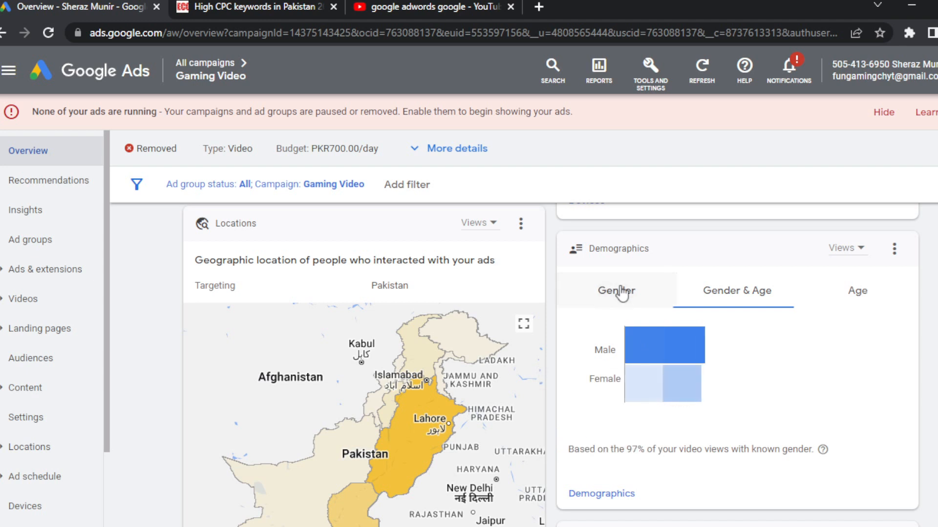
click(707, 289)
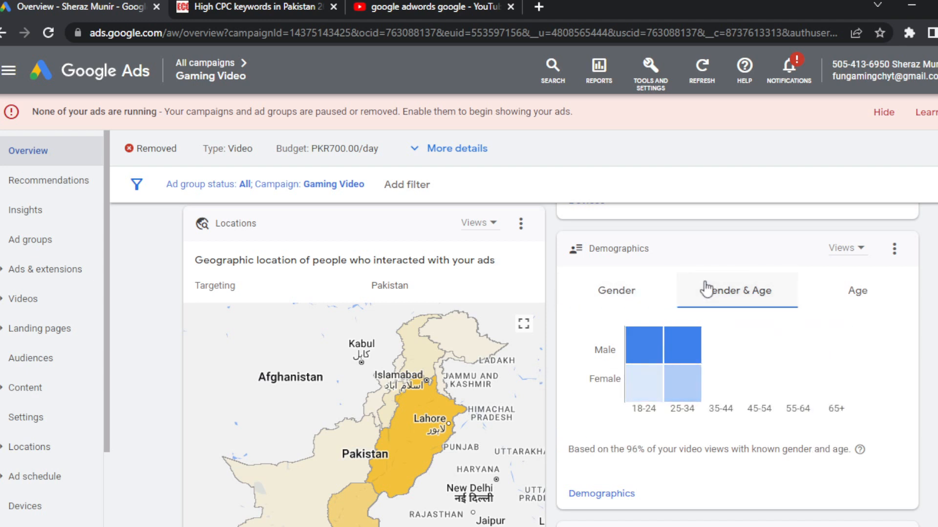
click(851, 295)
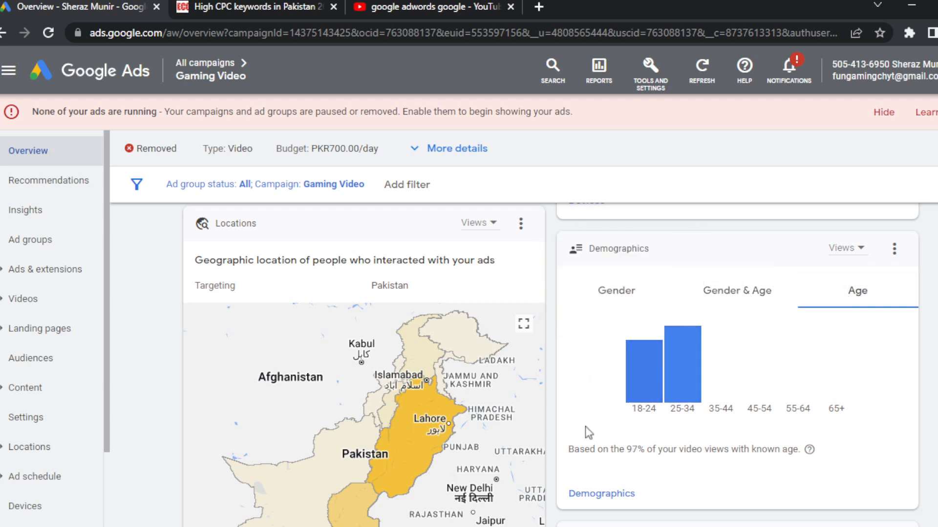
Check the views for Friday morning and Friday night time slots in the Day & Hour performance chart.
scroll(584, 427, down, 6)
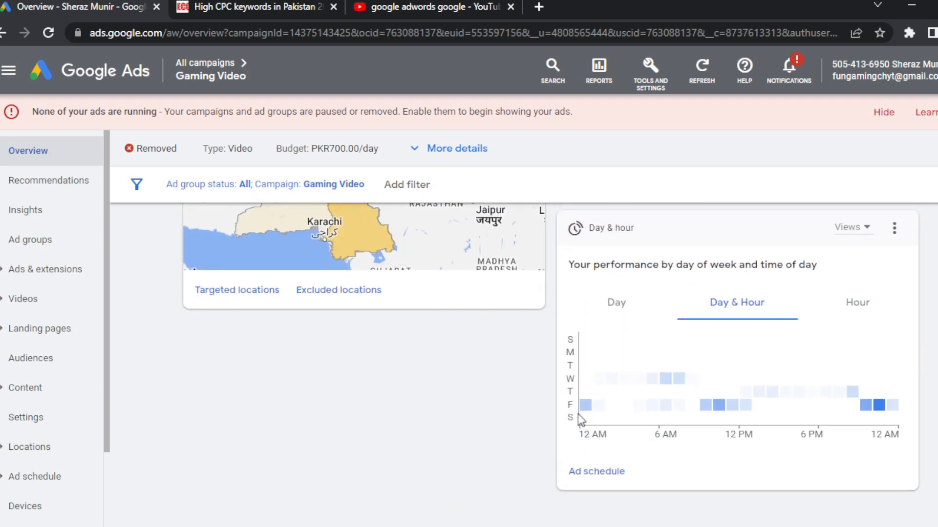
scroll(578, 414, down, 2)
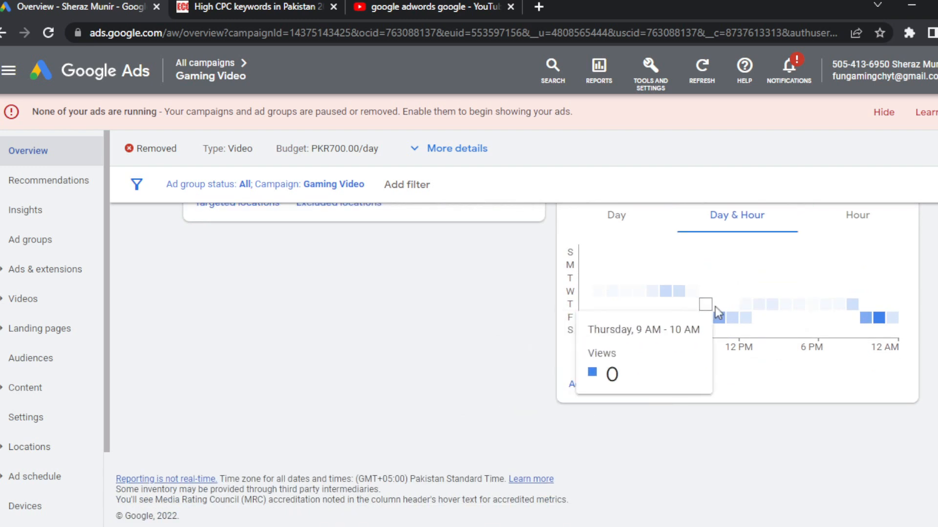
mouse_move(717, 320)
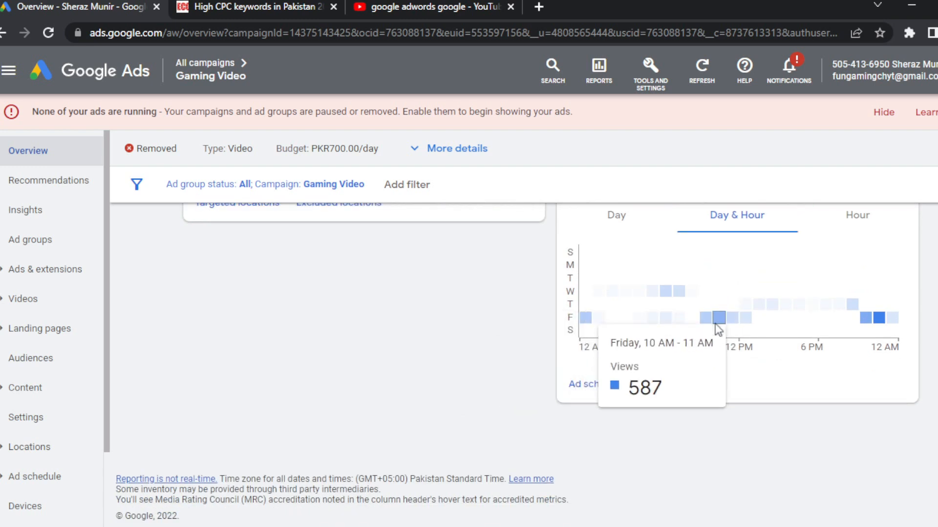
mouse_move(877, 319)
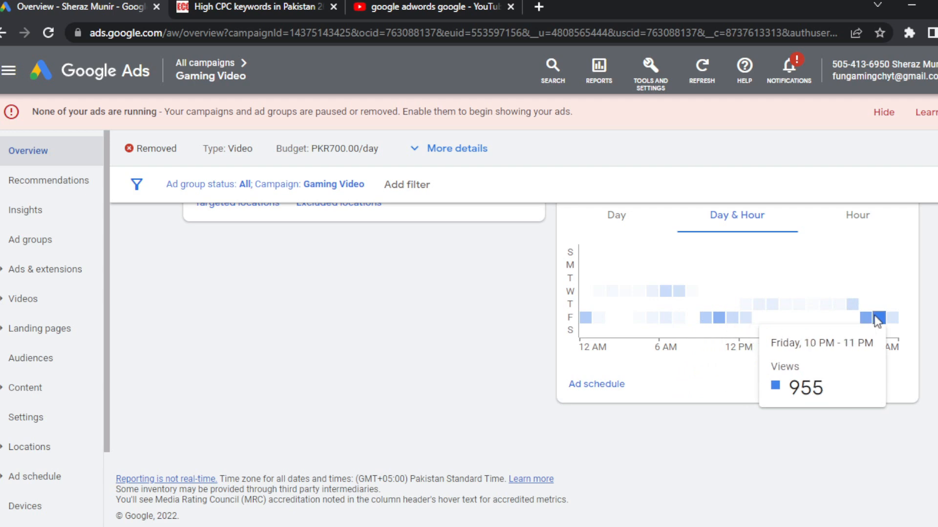
scroll(557, 325, up, 5)
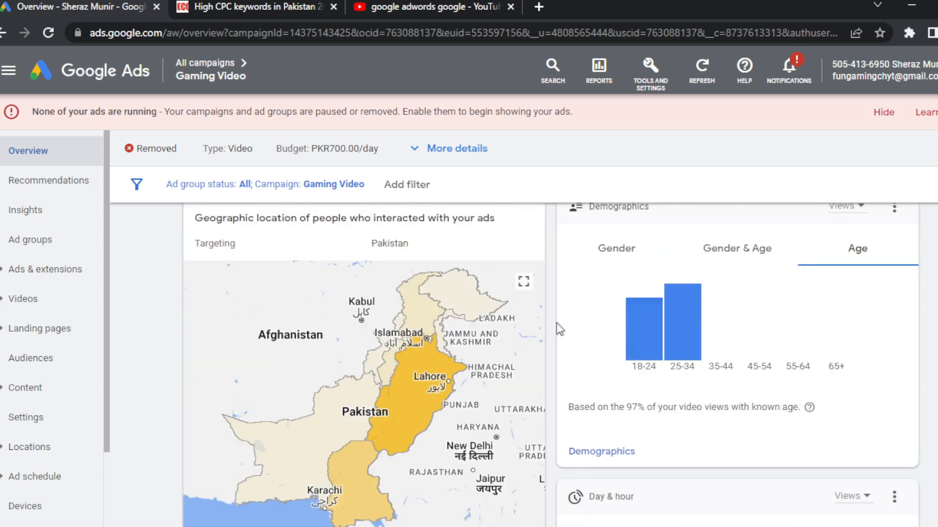
scroll(556, 324, up, 10)
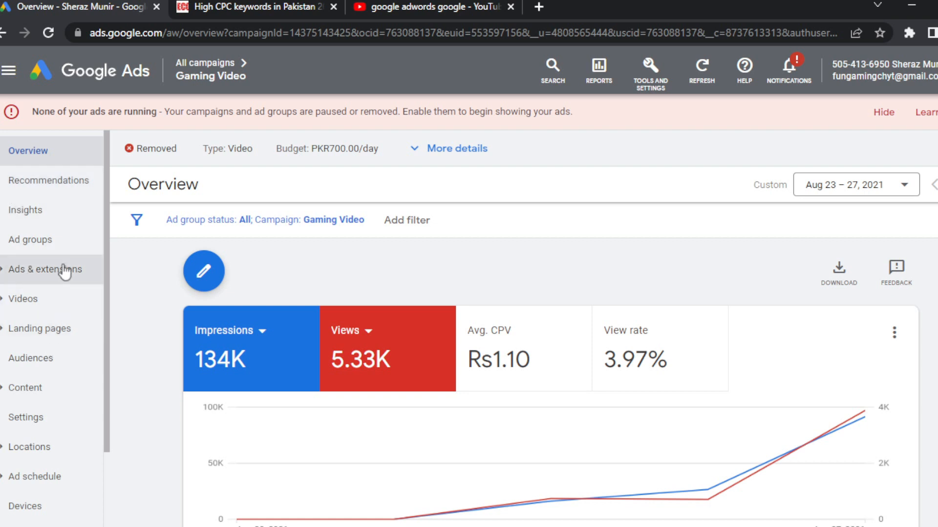
scroll(65, 272, down, 2)
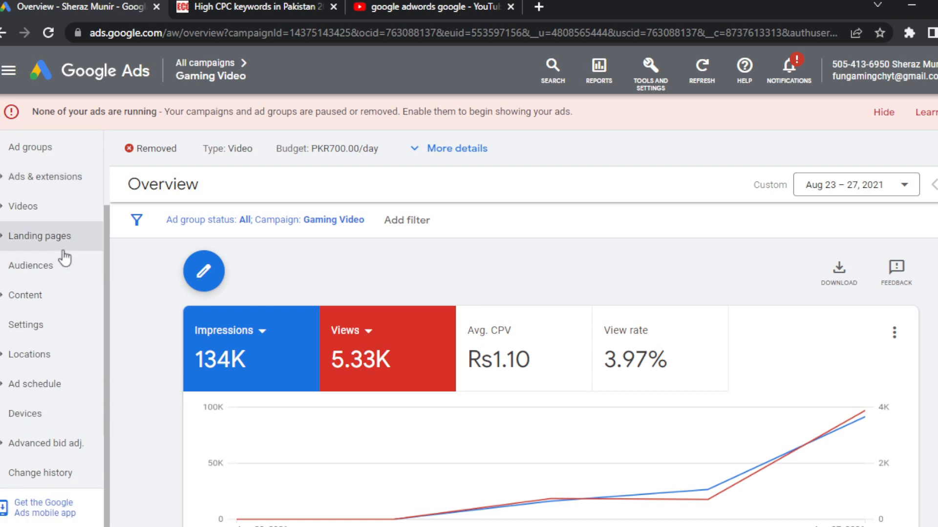
scroll(65, 258, up, 2)
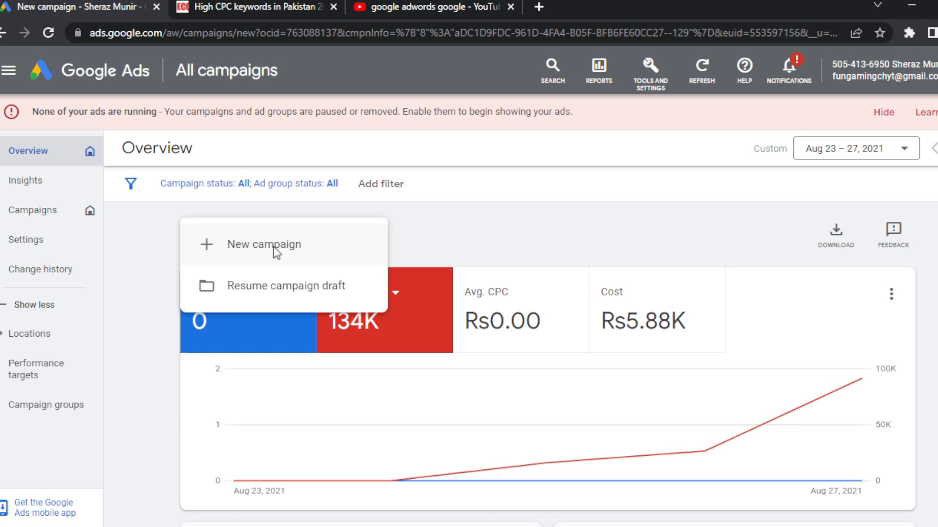
Start a new campaign with the objective of creating it without a goal's guidance.
click(272, 246)
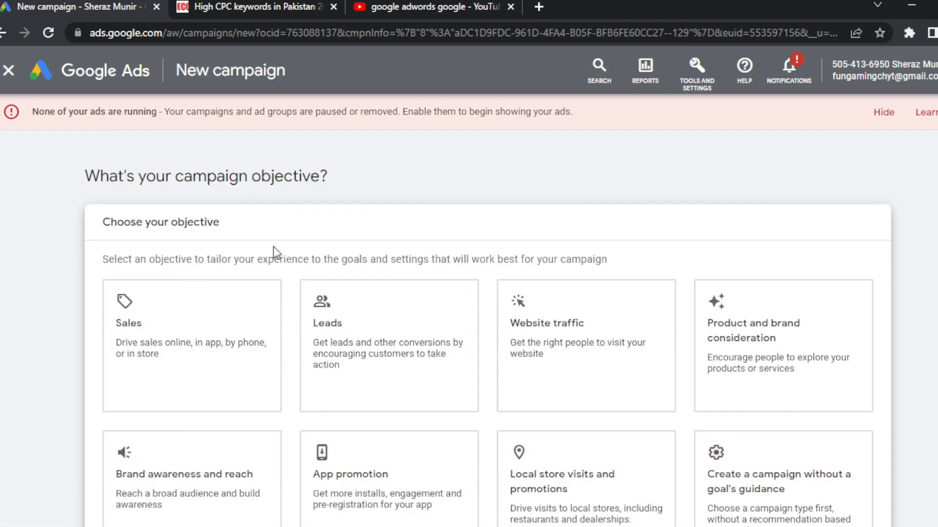
scroll(273, 249, down, 1)
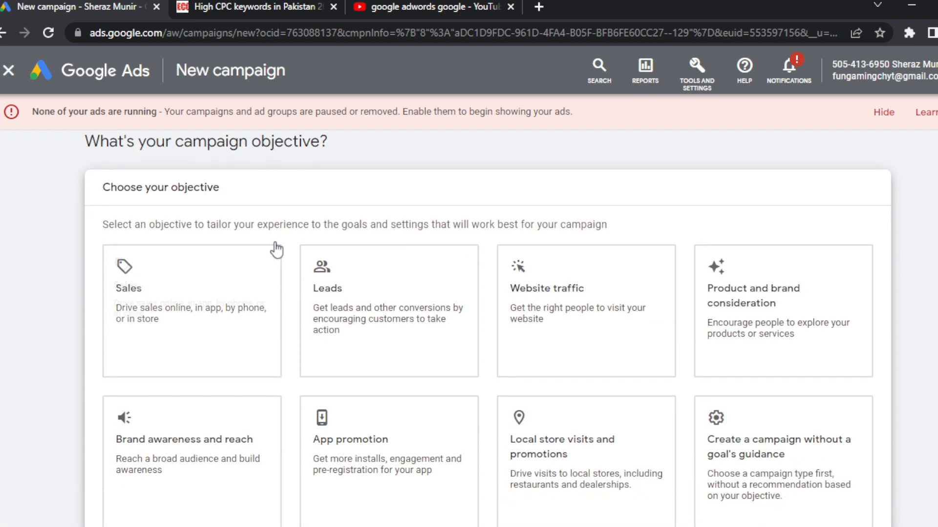
scroll(277, 250, down, 3)
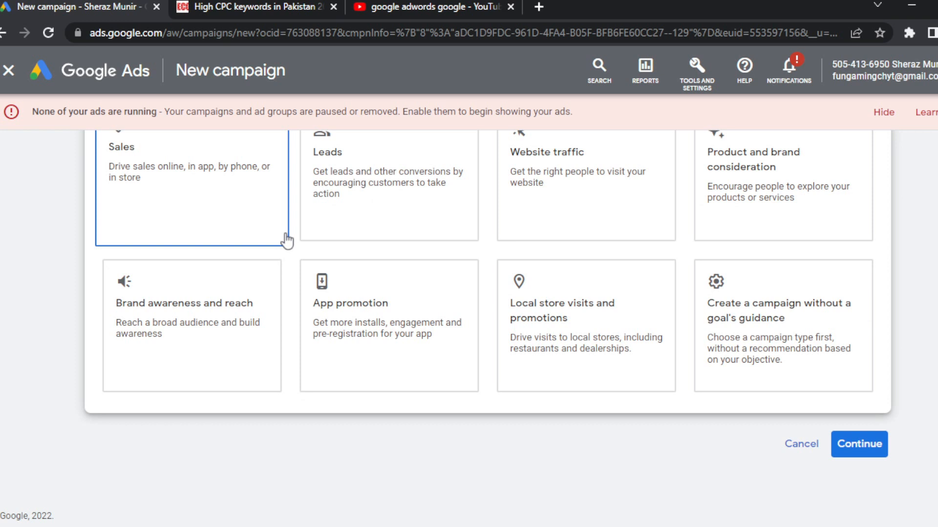
scroll(287, 240, up, 1)
scroll(287, 241, down, 1)
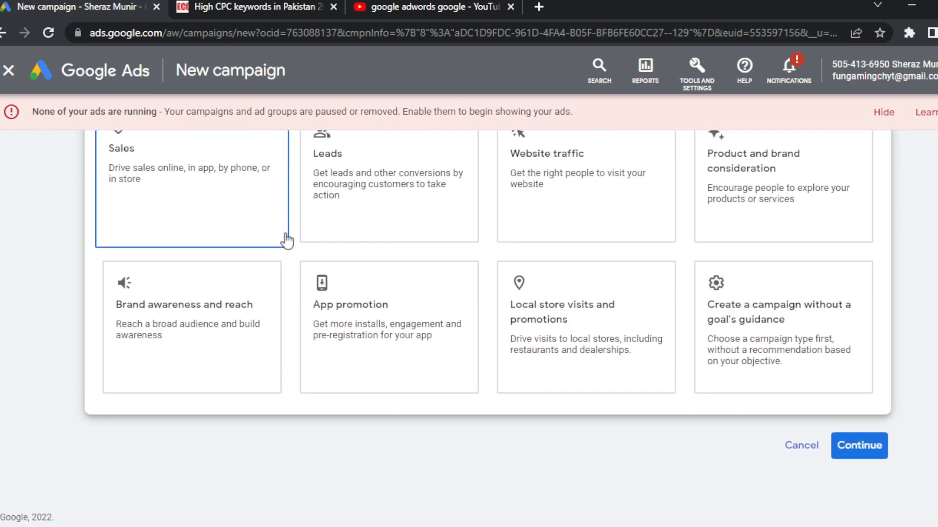
scroll(287, 240, up, 1)
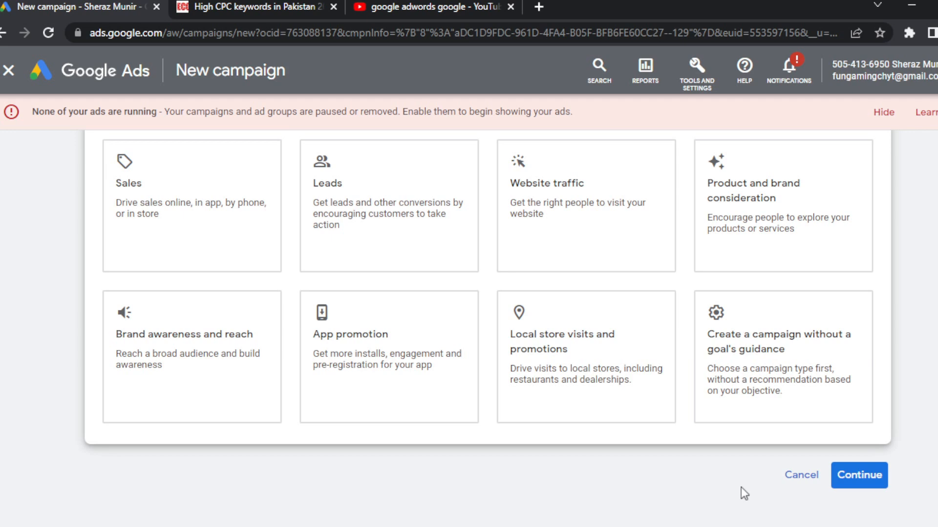
click(785, 414)
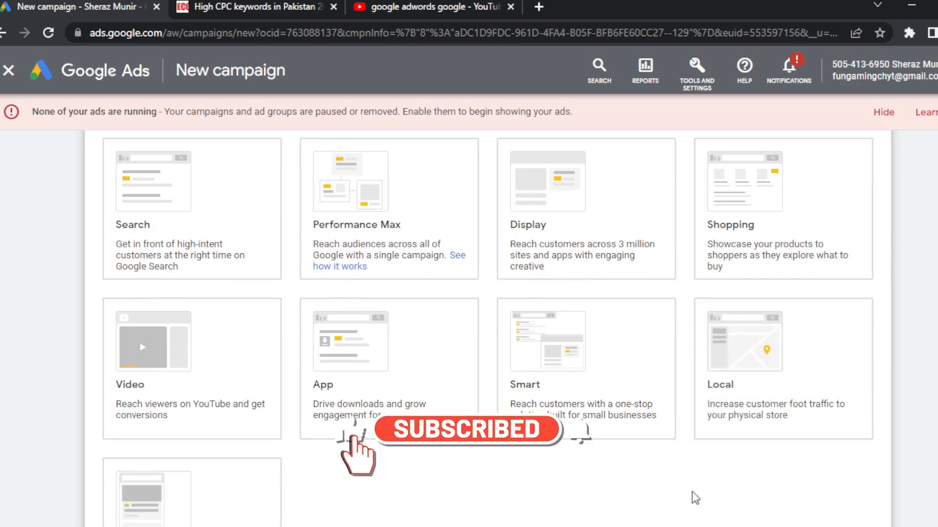
Choose the Video campaign type with the Custom video campaign subtype and continue to the campaign settings.
scroll(695, 498, up, 2)
scroll(696, 498, down, 6)
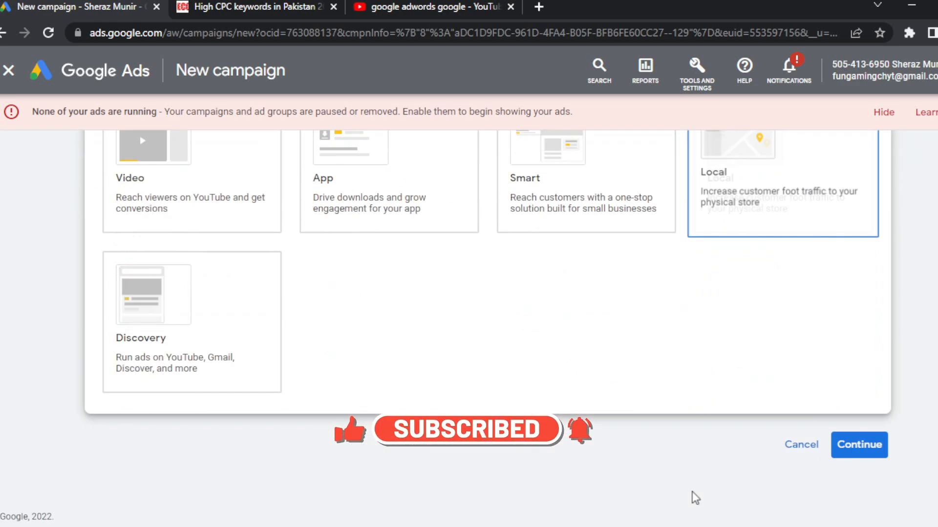
scroll(234, 229, up, 1)
click(201, 210)
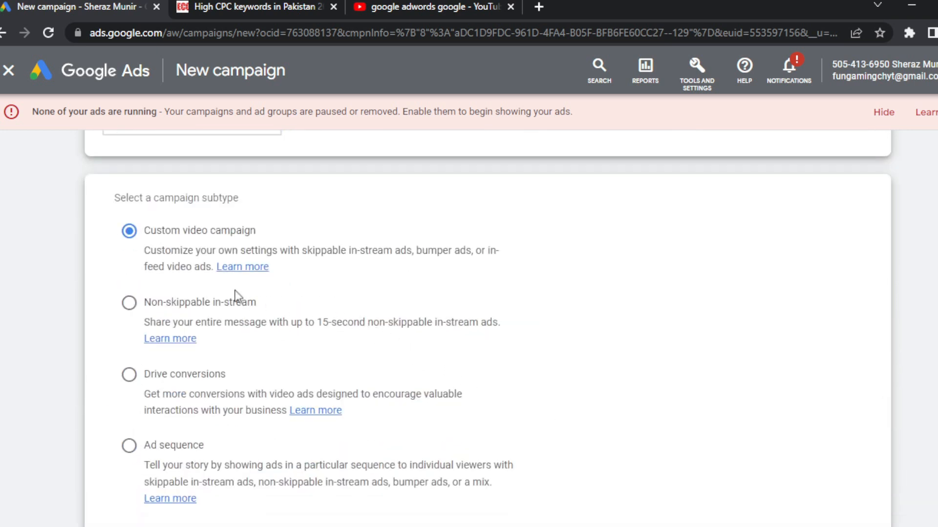
scroll(235, 345, down, 1)
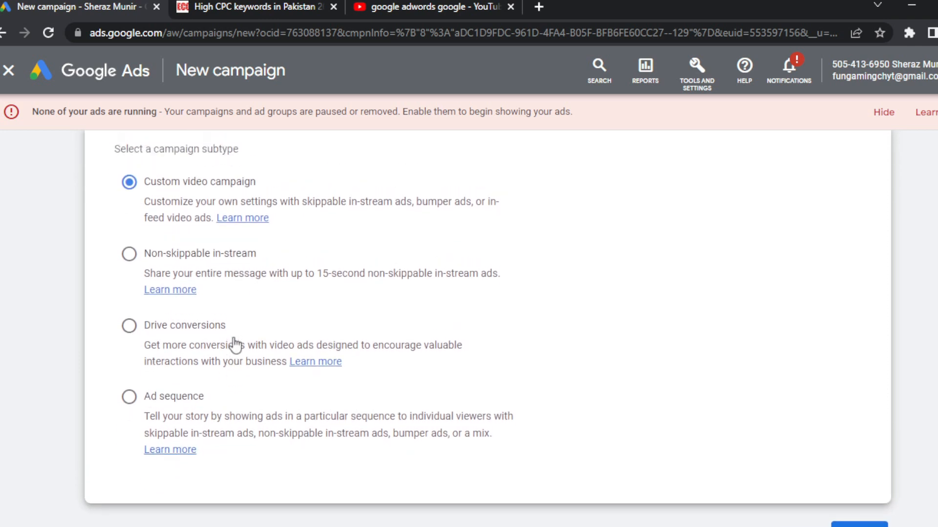
scroll(235, 344, down, 1)
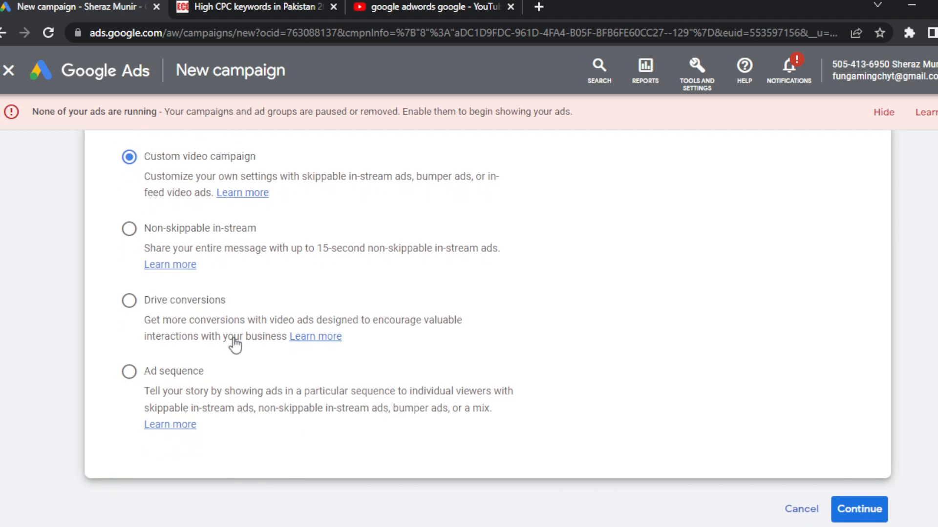
click(841, 511)
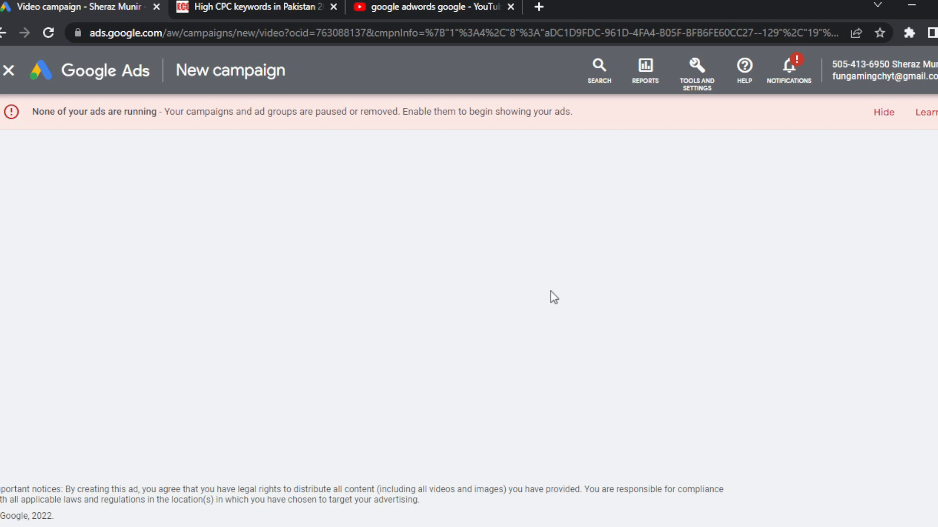
Hide the notice about ads not running and highlight the campaign name text.
click(882, 113)
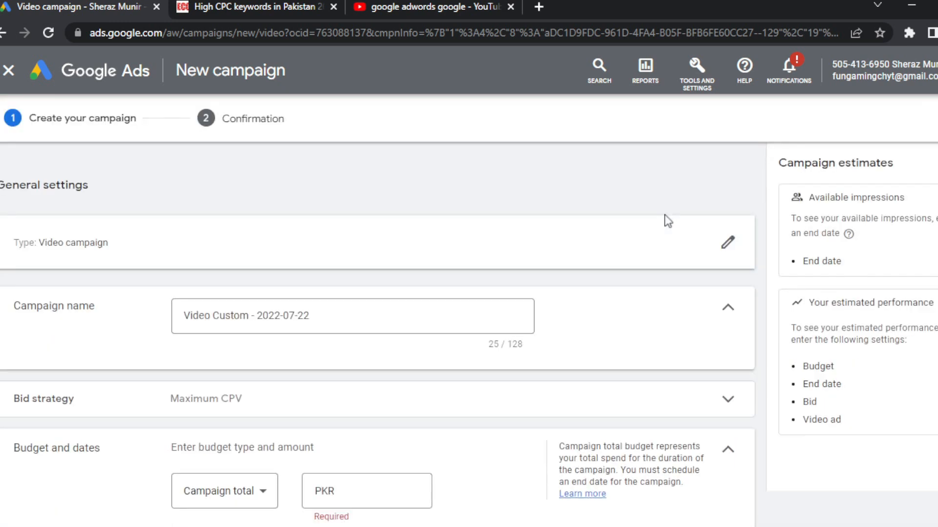
click(420, 320)
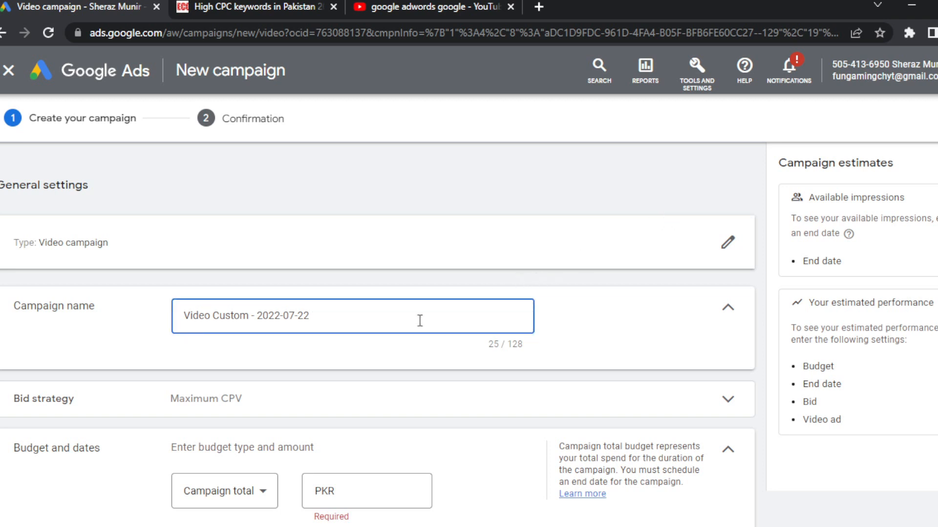
drag(420, 320, 214, 303)
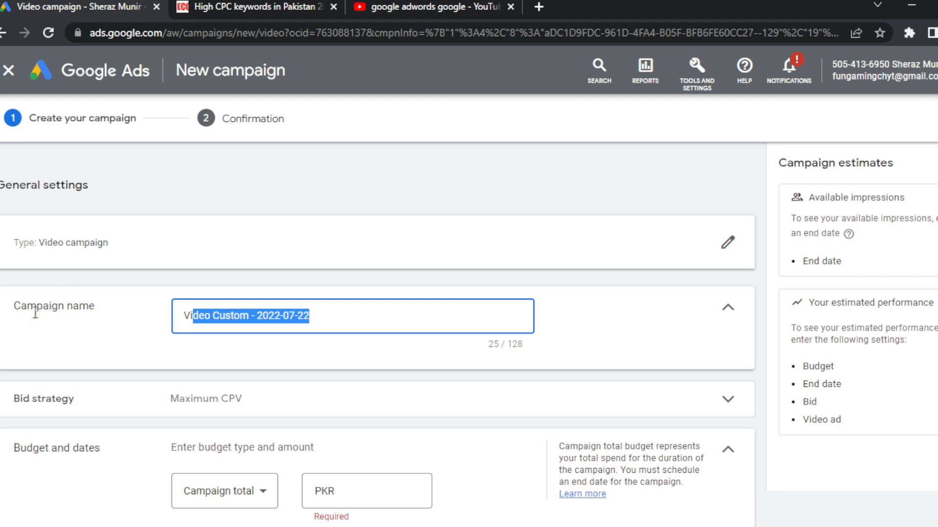
Expand the bid strategy settings and set the strategy to Target CPM.
click(213, 410)
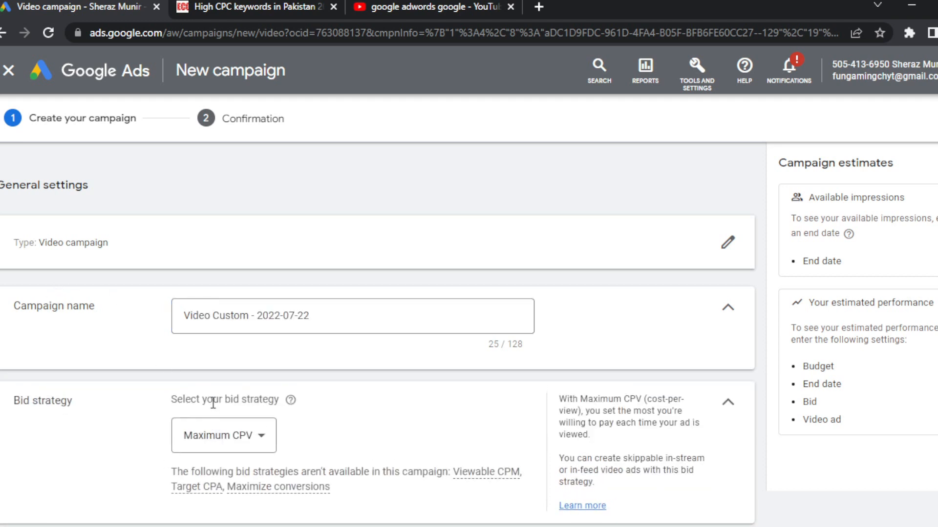
scroll(211, 403, down, 2)
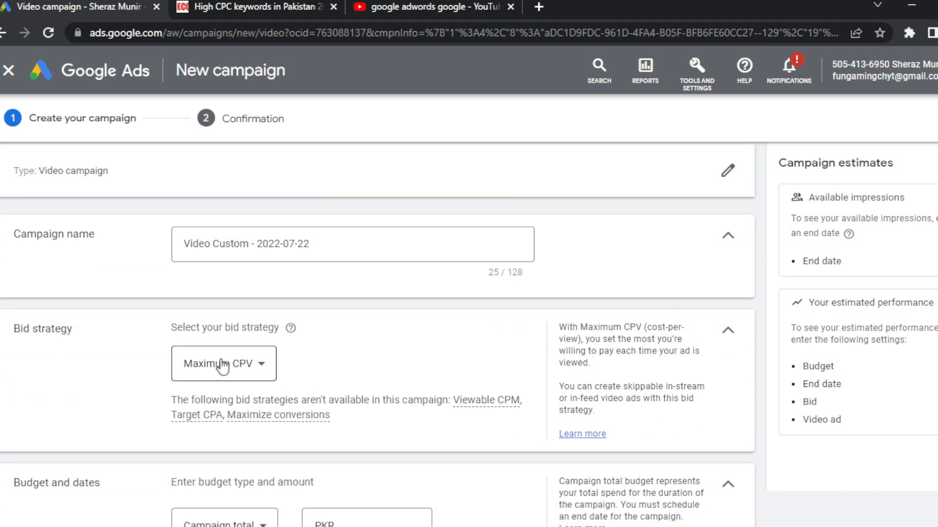
click(222, 366)
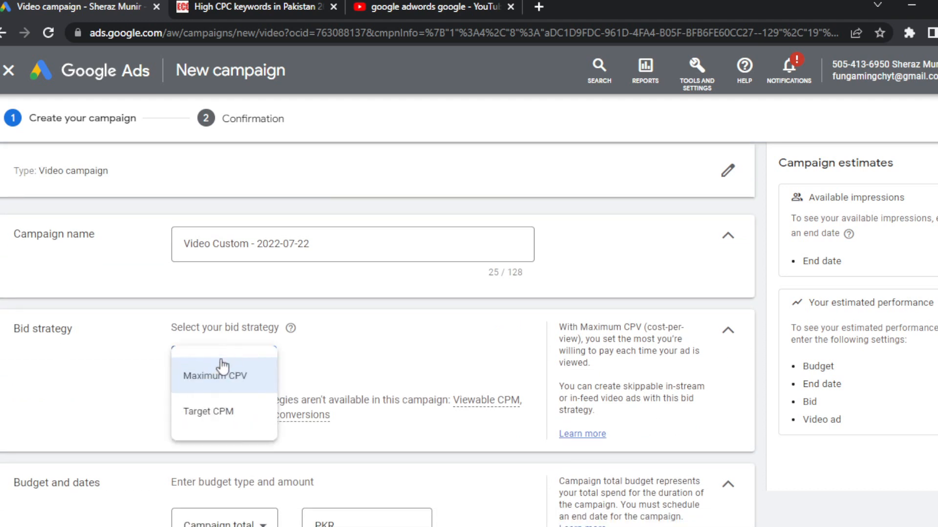
click(221, 412)
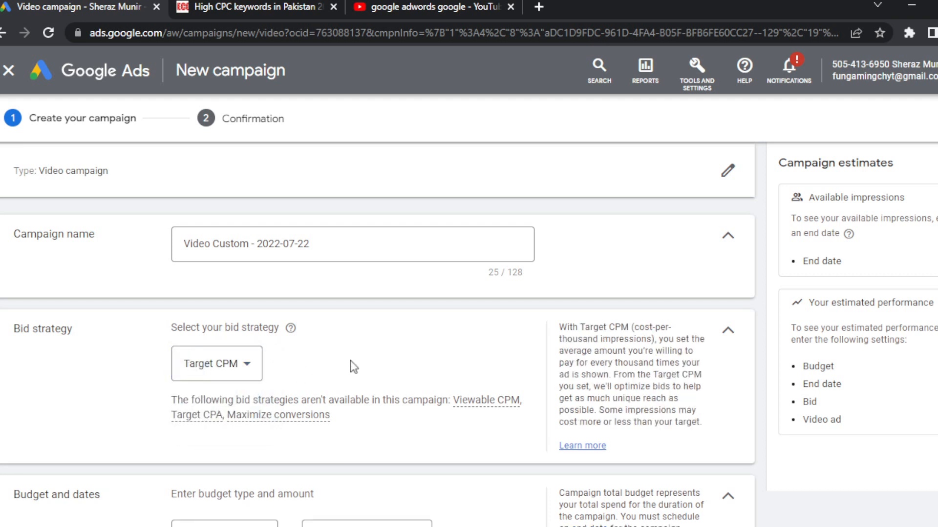
Set the campaign total budget to PKR 10.
scroll(350, 361, down, 1)
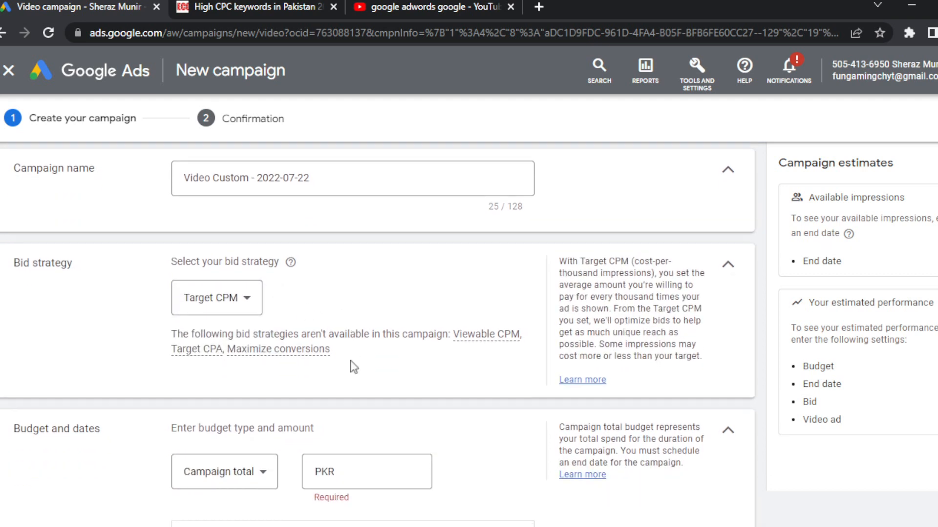
scroll(350, 358, down, 2)
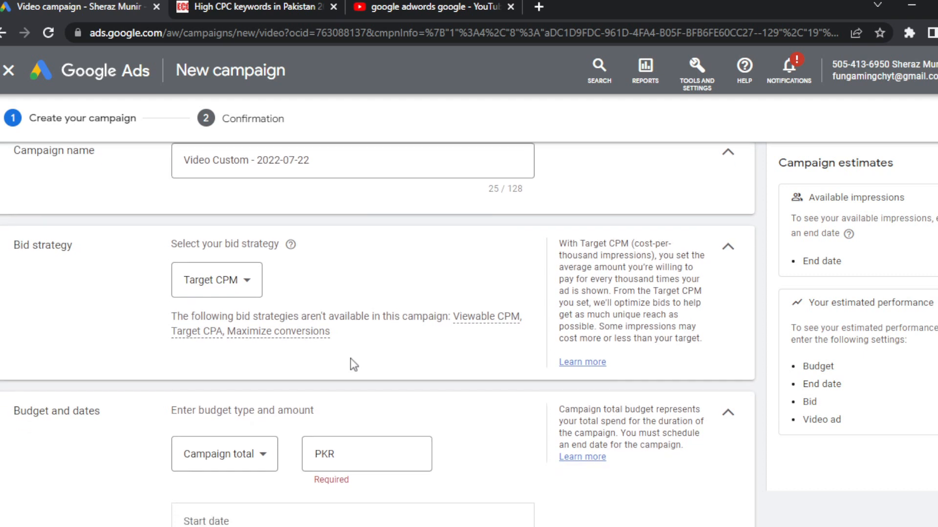
scroll(350, 358, down, 1)
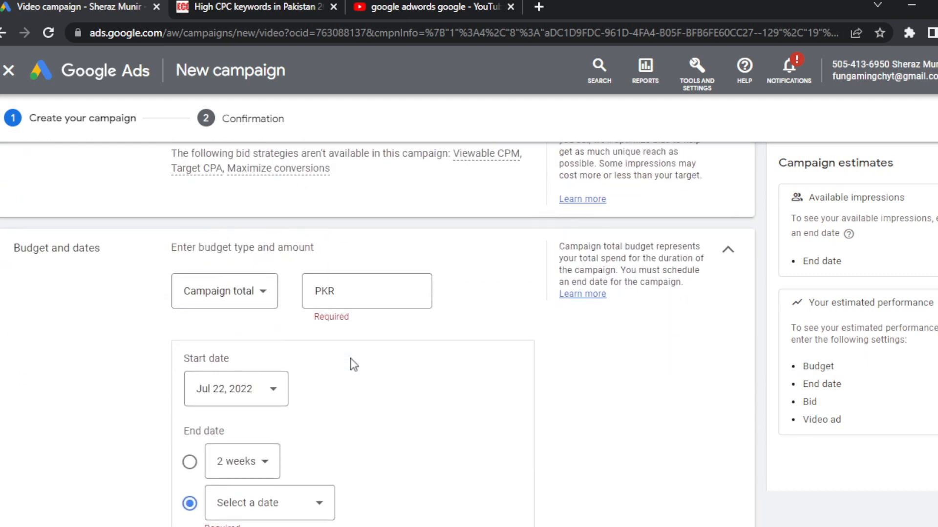
click(373, 294)
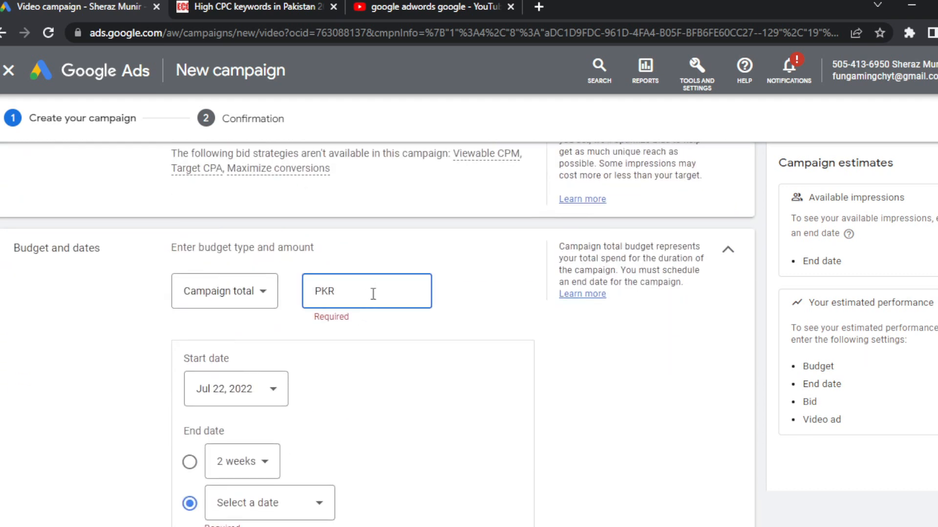
text(100)
key(BackSpace)
scroll(495, 353, down, 1)
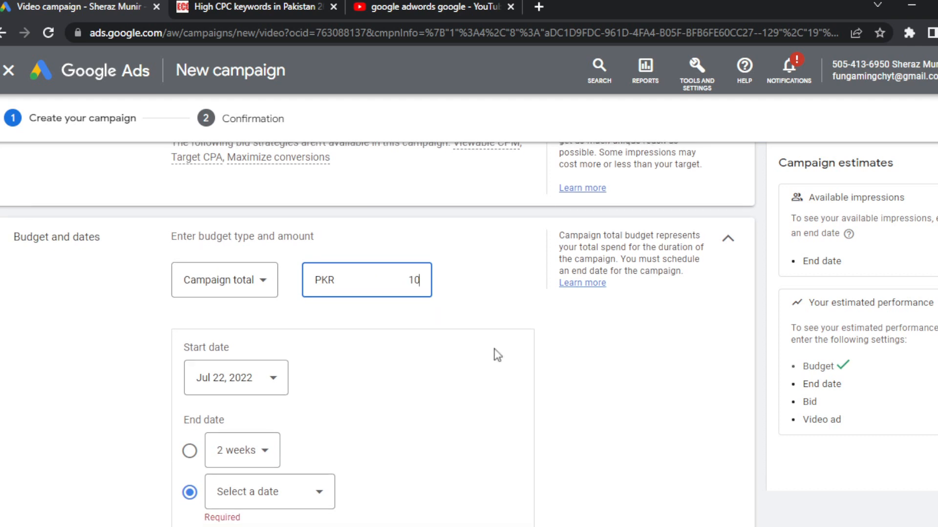
Set the campaign's end date to Jul 25, 2022, and check the equivalent daily budget.
scroll(469, 353, down, 2)
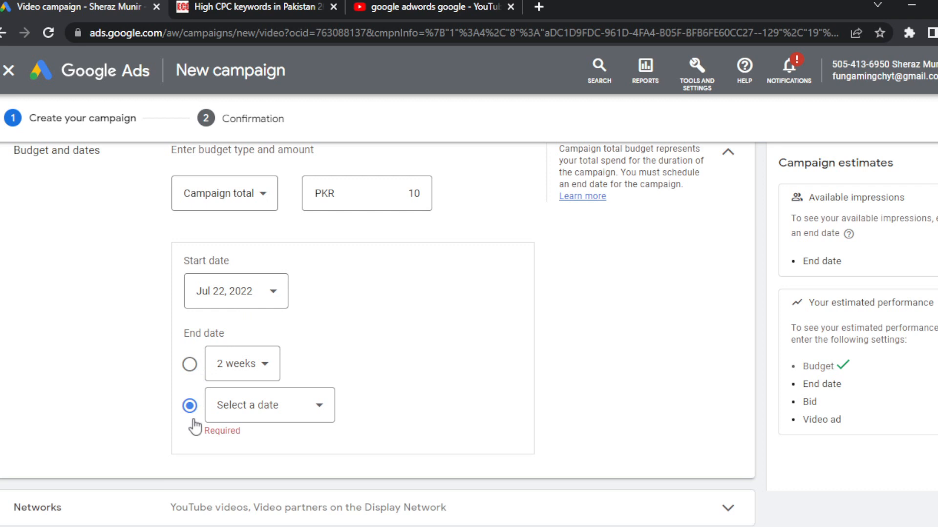
click(239, 419)
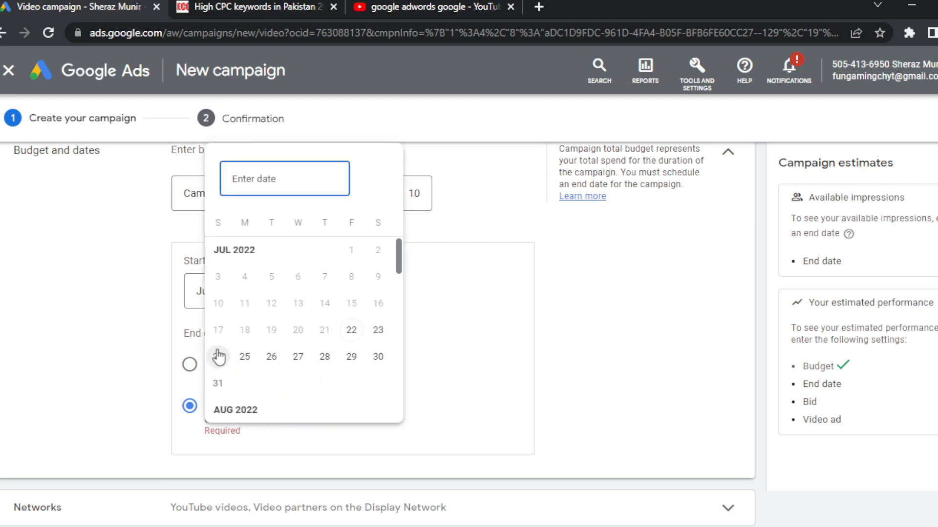
click(245, 359)
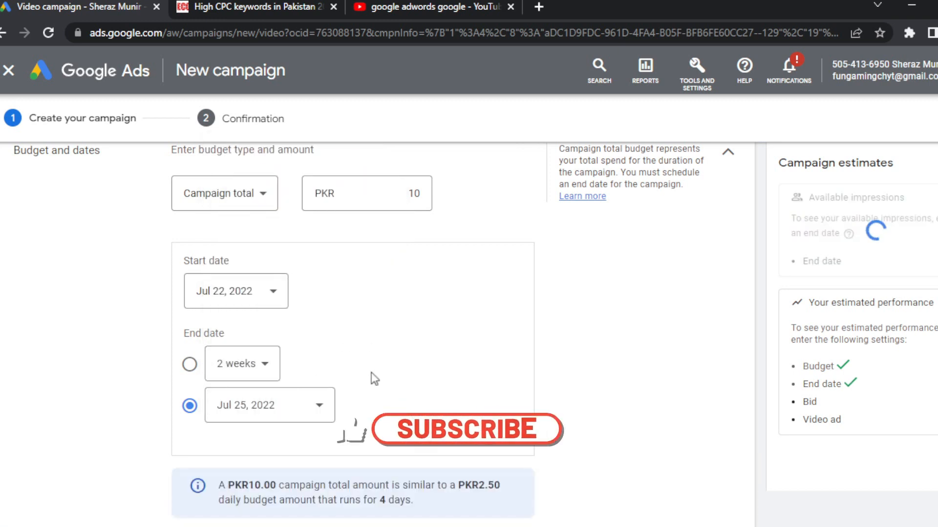
scroll(420, 392, down, 6)
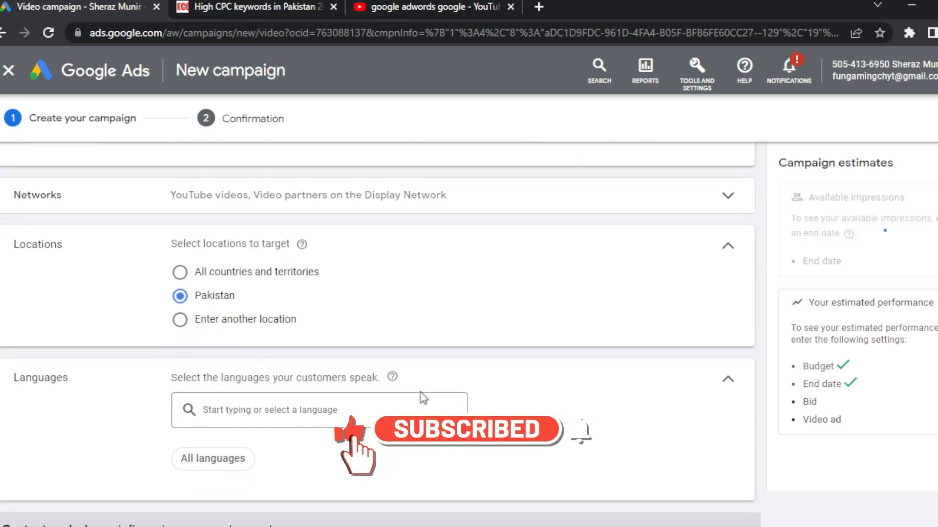
scroll(420, 392, up, 4)
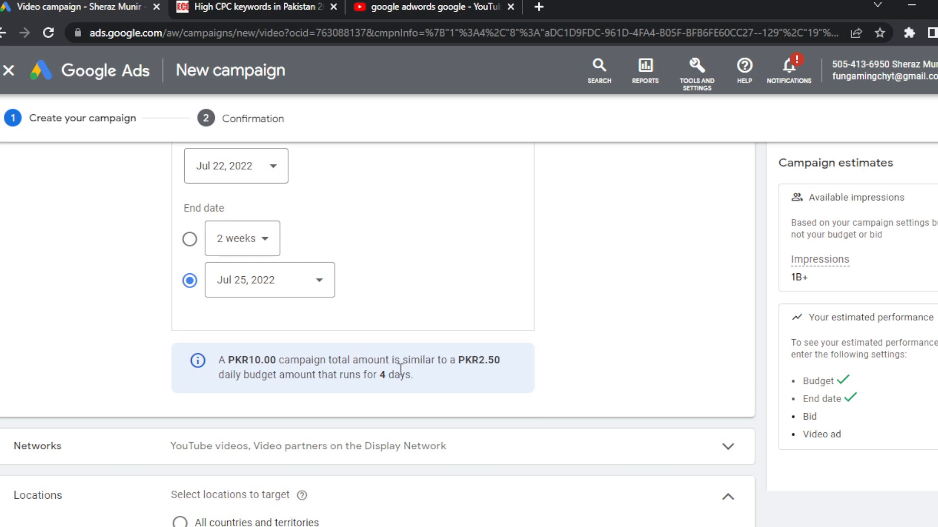
Expand the Networks settings and review where the video ads can appear.
scroll(400, 370, down, 1)
scroll(401, 376, down, 3)
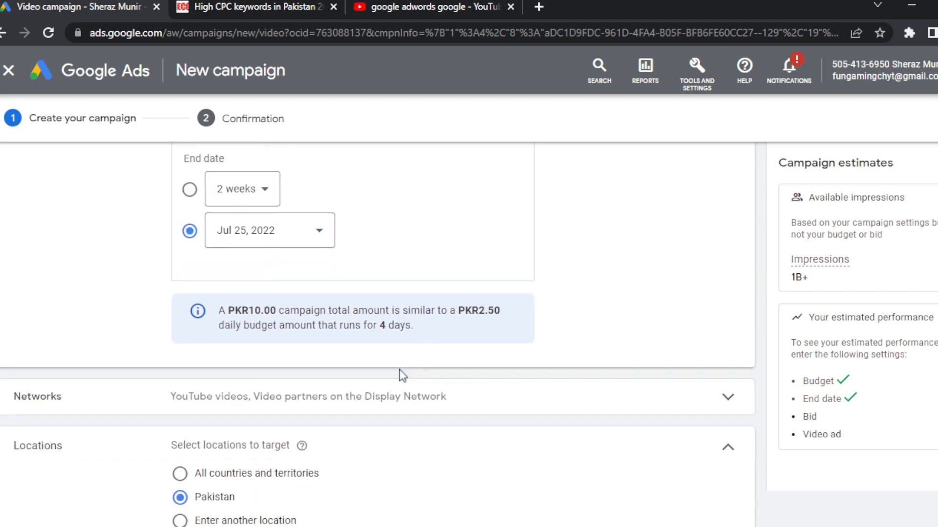
click(421, 289)
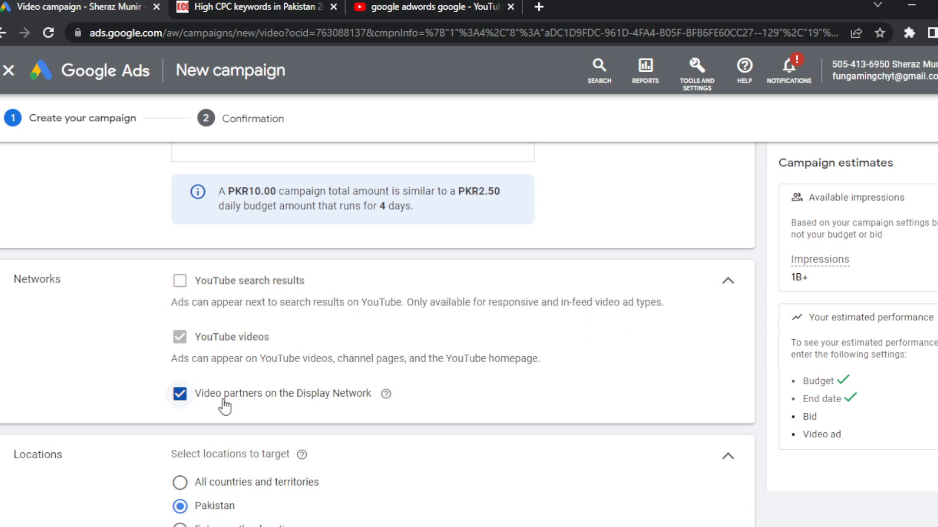
scroll(375, 427, down, 1)
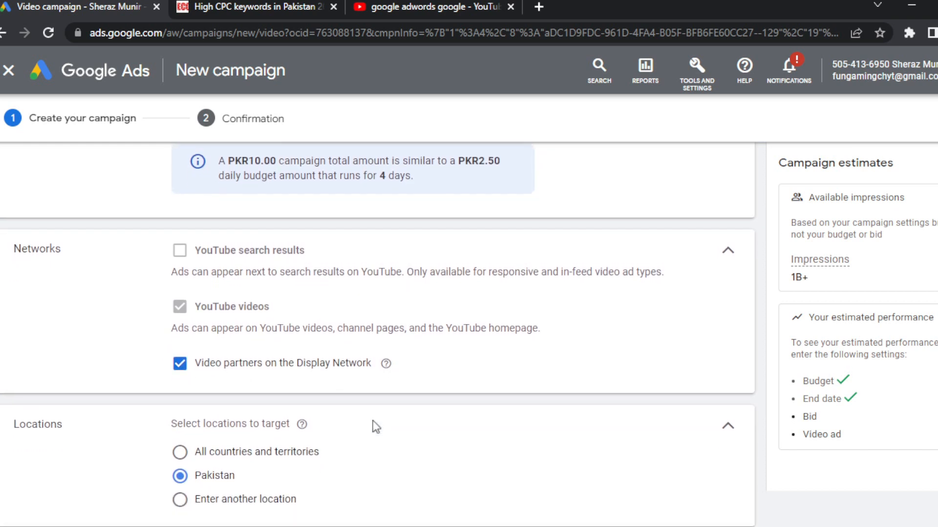
Use the advanced location search to find "pak", target Pakistan (country), and save it as the campaign's location.
scroll(375, 427, down, 1)
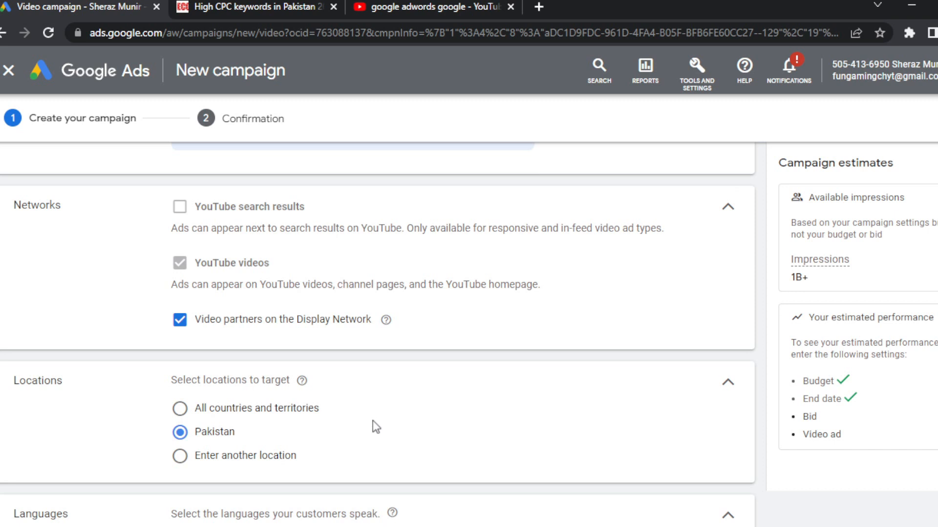
scroll(373, 421, down, 2)
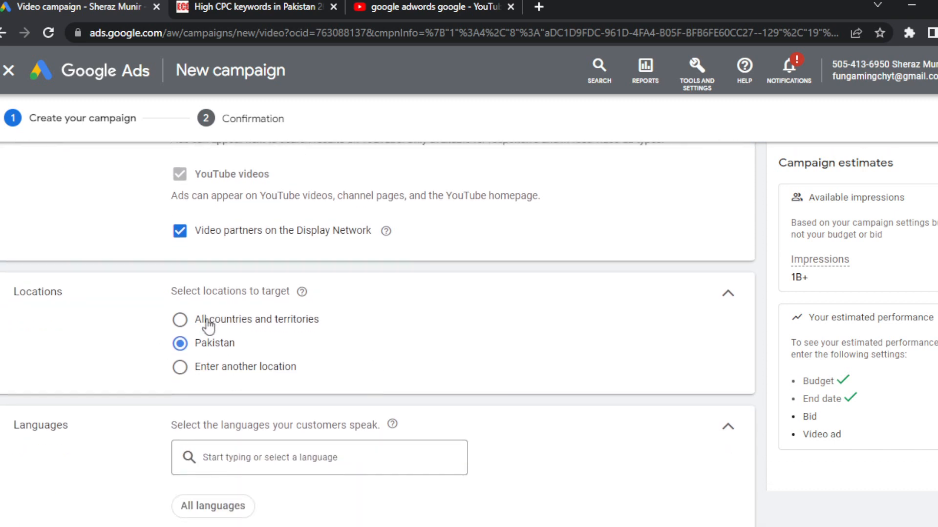
click(206, 375)
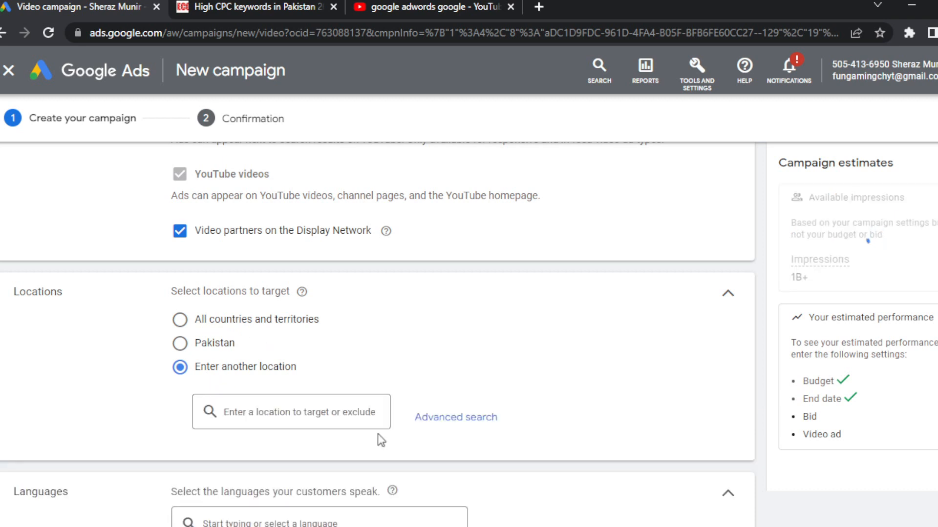
click(427, 422)
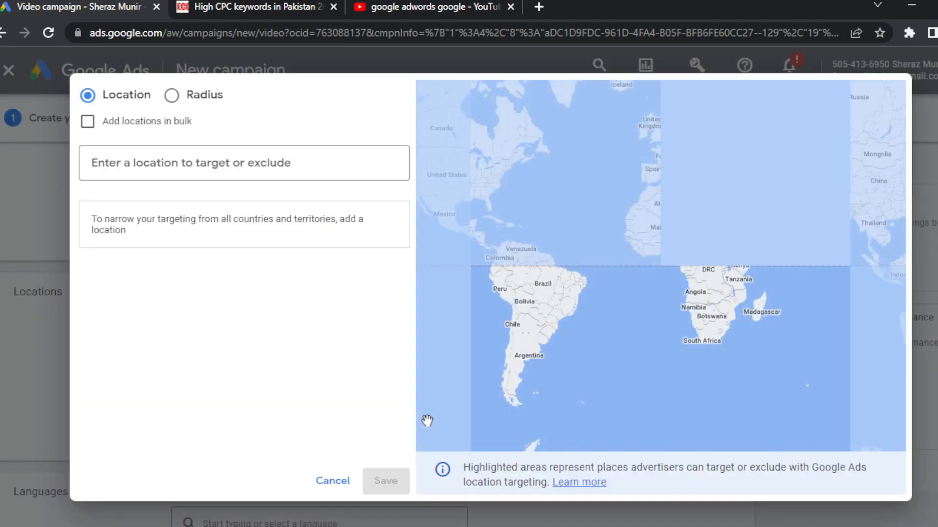
click(262, 164)
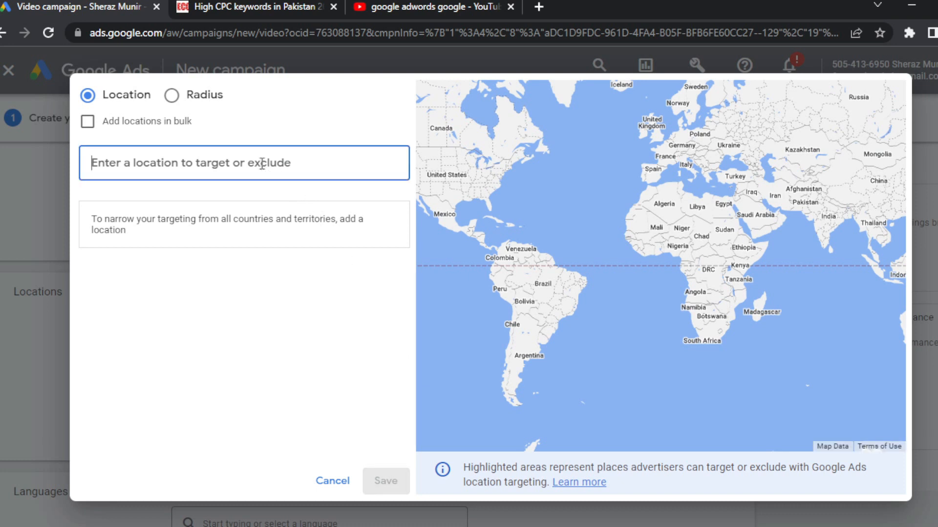
text(p)
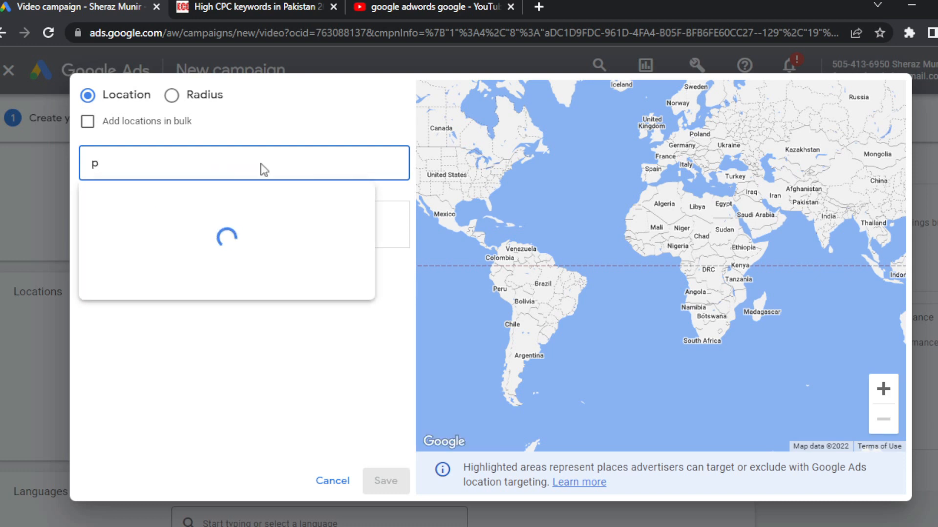
text(ak)
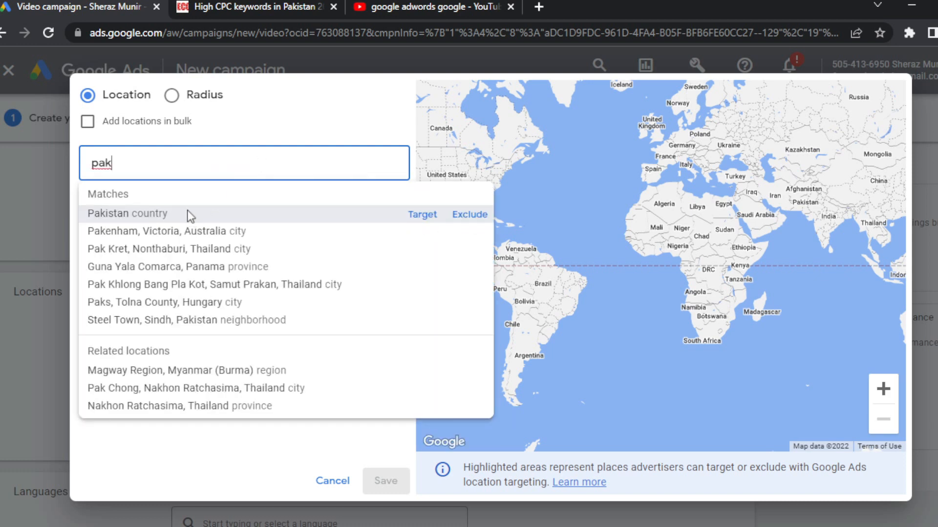
click(189, 215)
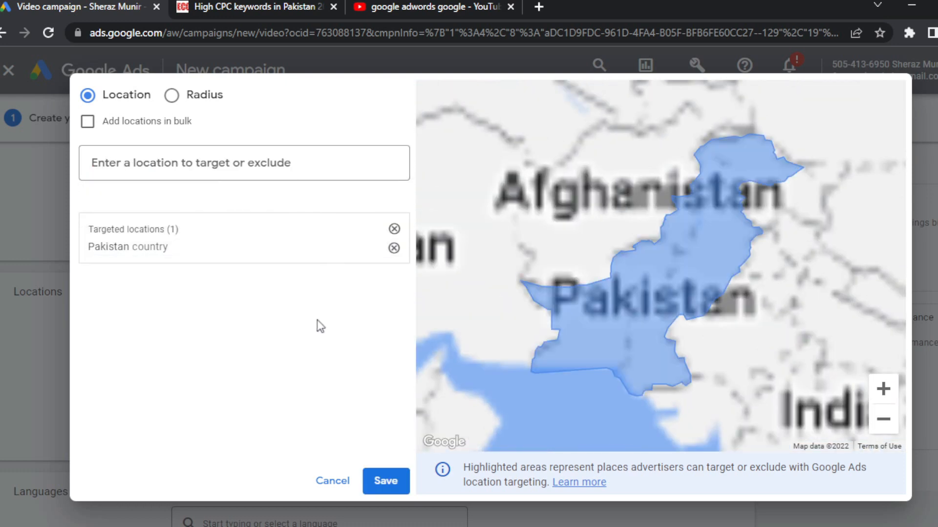
click(386, 485)
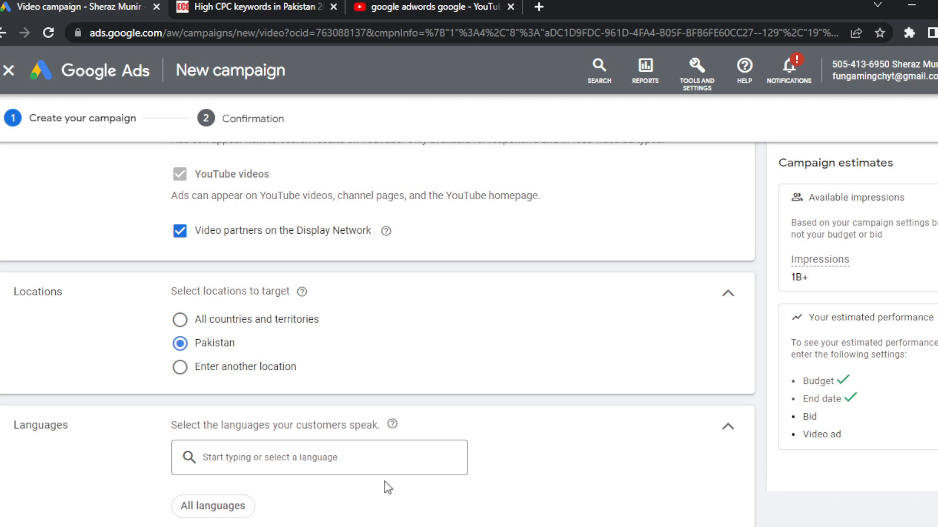
Review the languages, content exclusions, ad group and people targeting sections, expand the Keywords settings, and continue to the video ad creation section.
scroll(550, 439, down, 4)
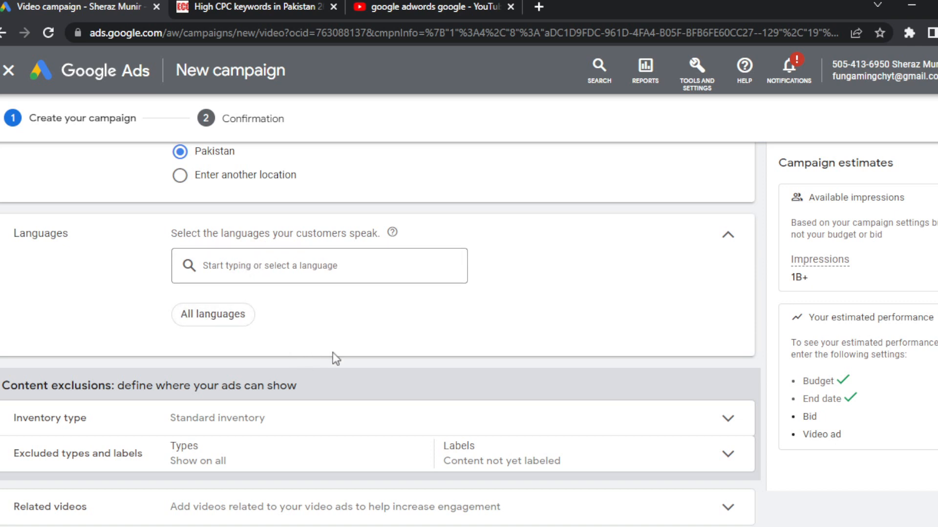
scroll(340, 331, down, 2)
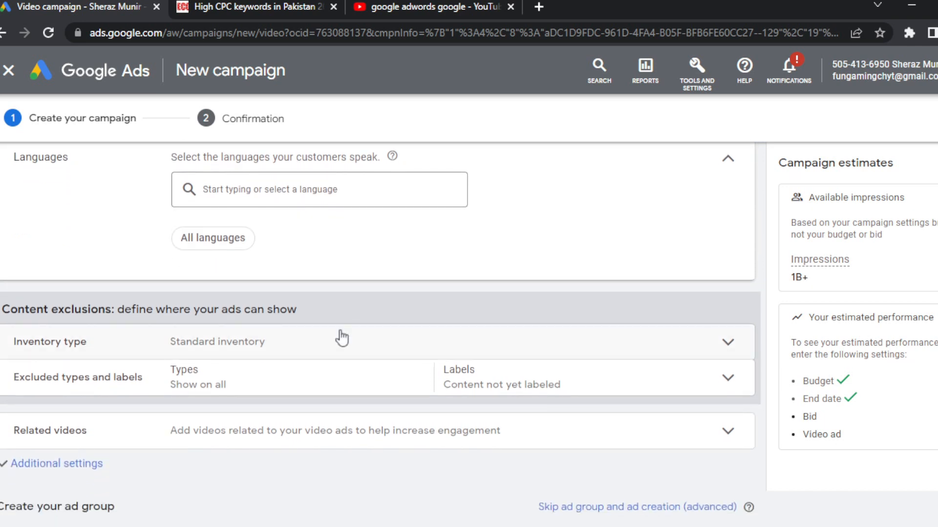
scroll(342, 337, down, 6)
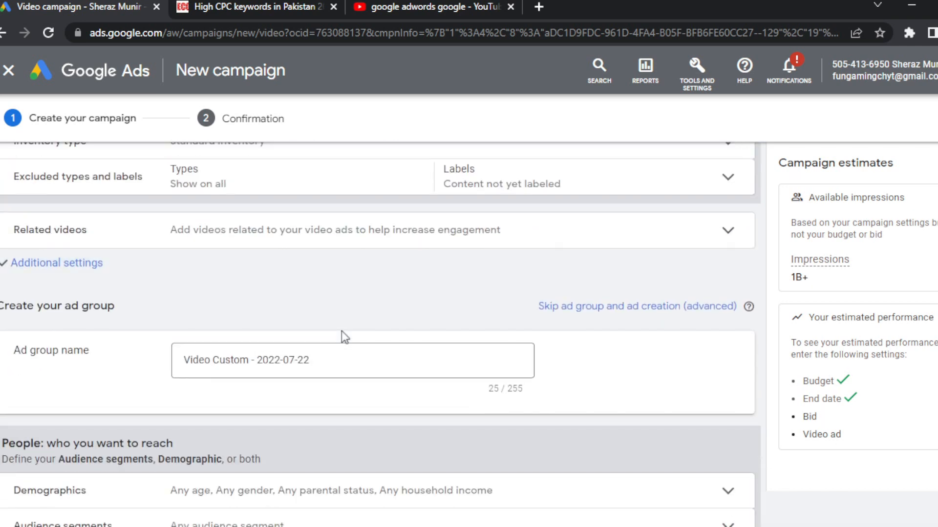
scroll(344, 338, down, 1)
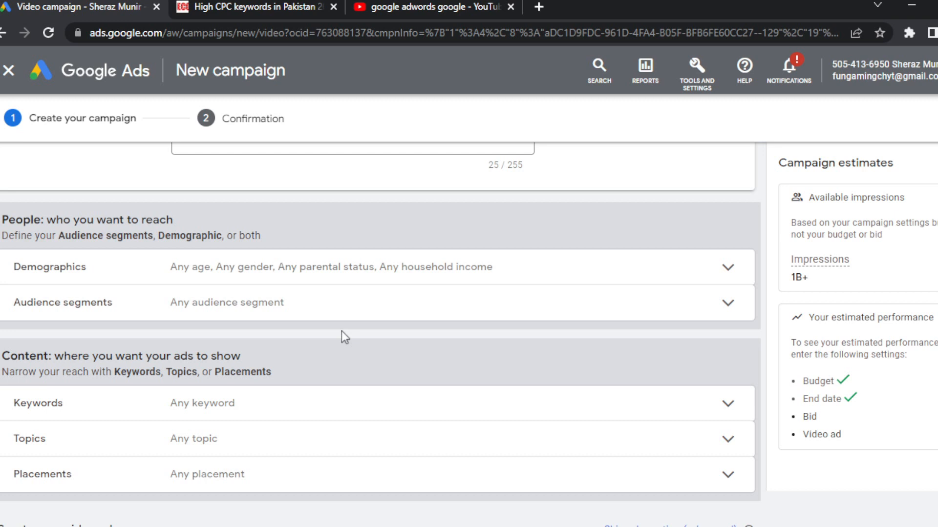
click(316, 414)
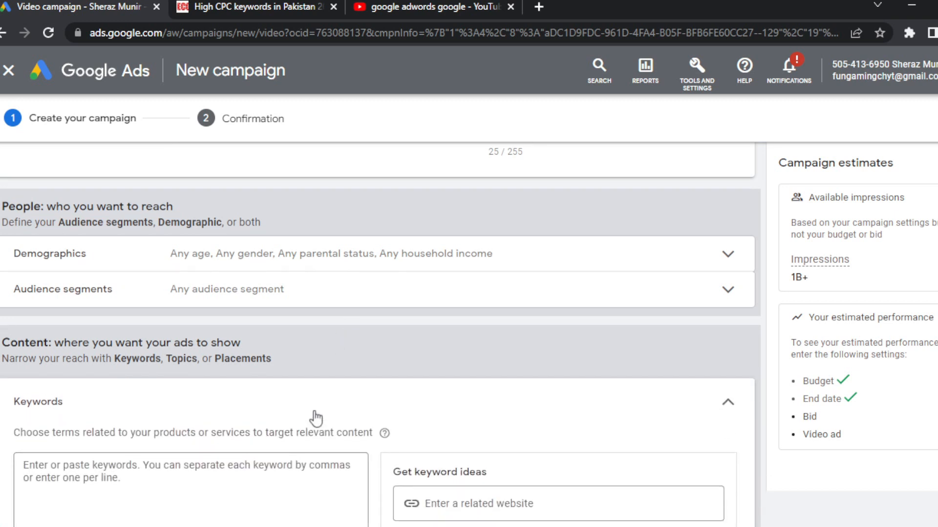
scroll(315, 412, down, 6)
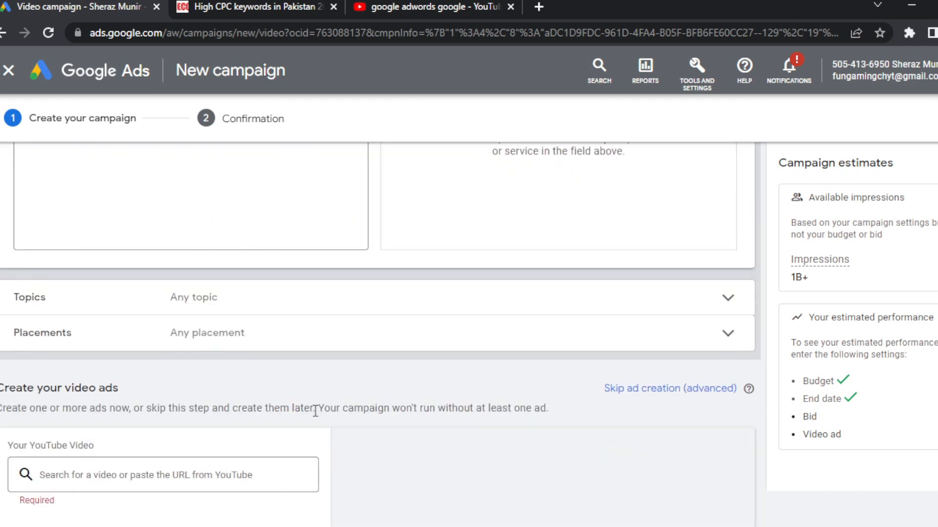
scroll(315, 412, down, 2)
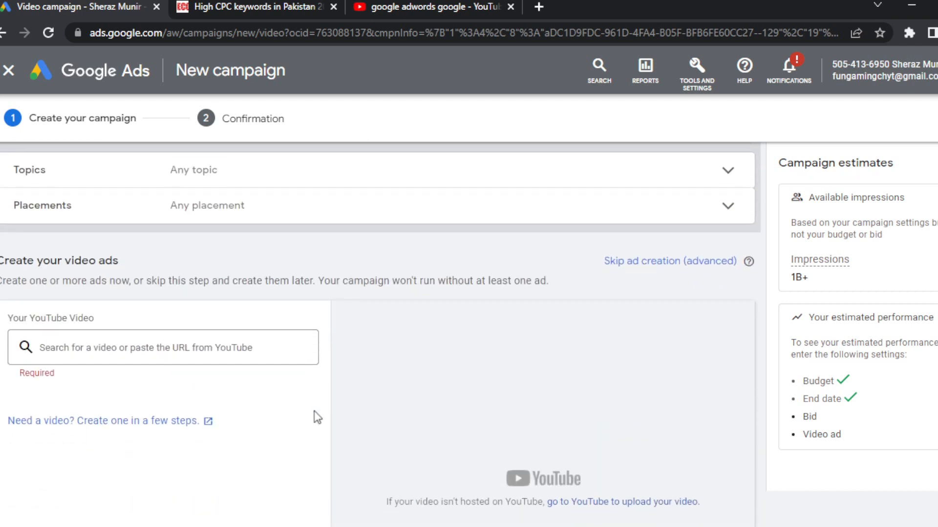
scroll(317, 417, down, 2)
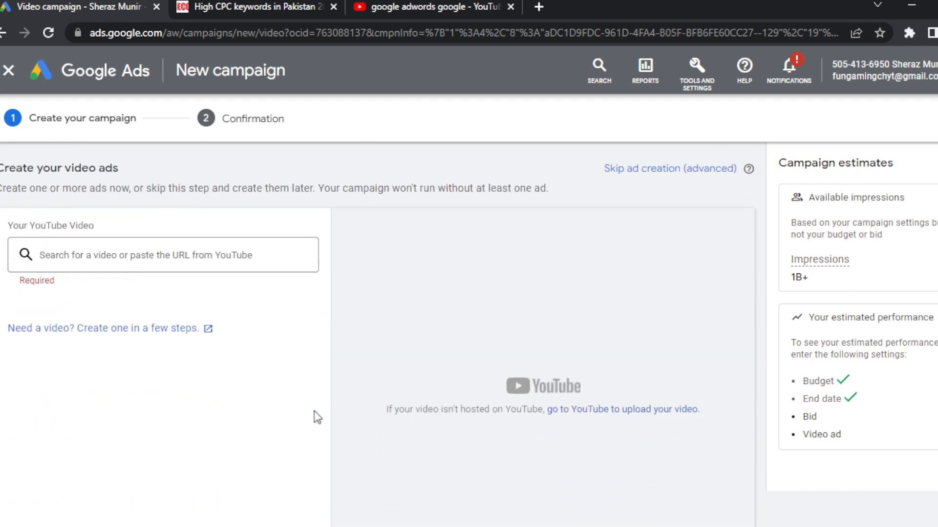
Switch to YouTube, open the Fast and Furious 10 (2023) Teaser Trailer from the home page, copy its URL, and close the video.
click(198, 255)
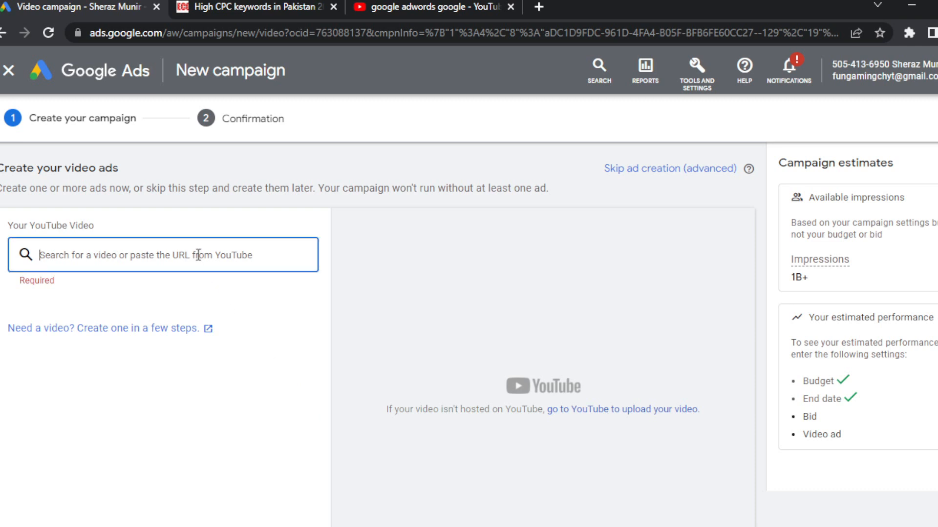
click(411, 10)
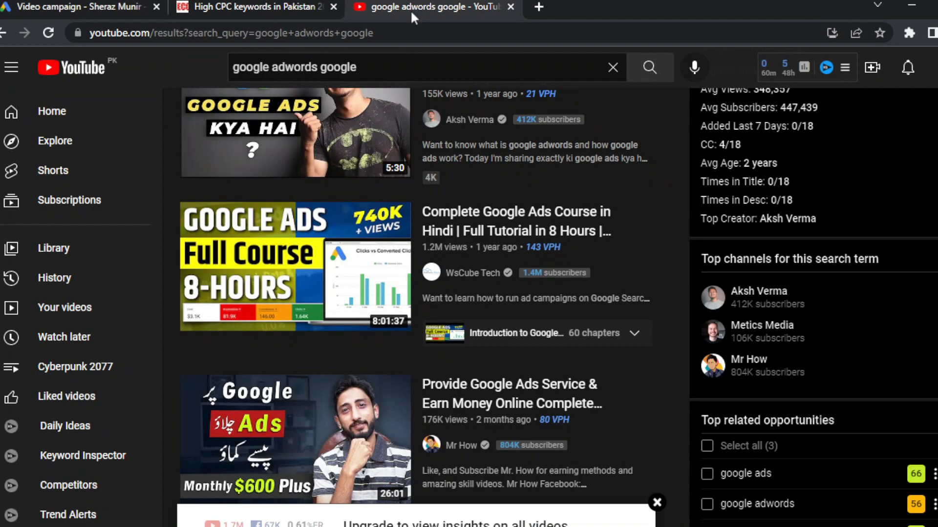
click(45, 78)
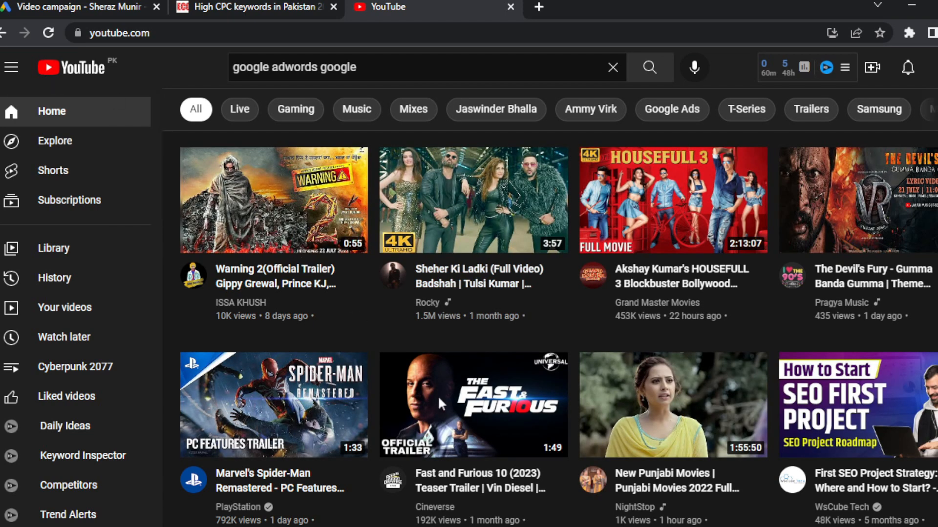
mouse_move(437, 397)
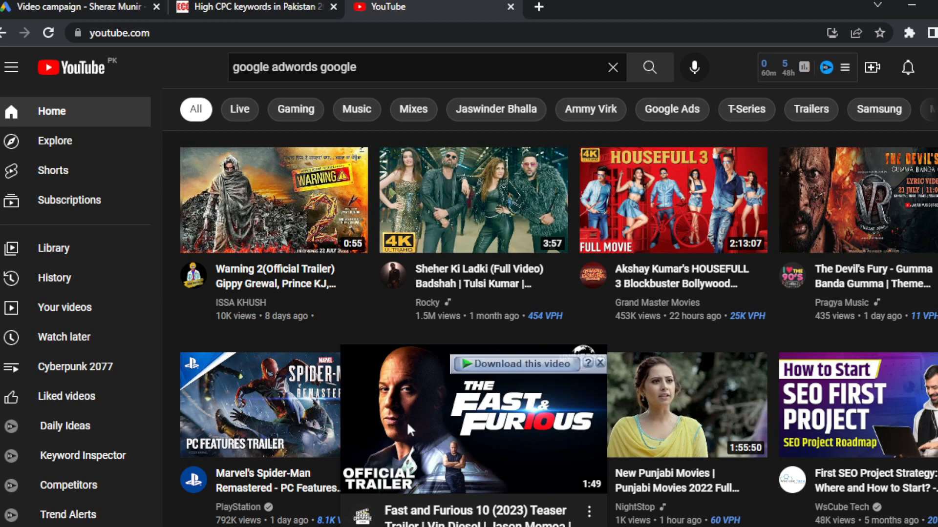
right_click(388, 468)
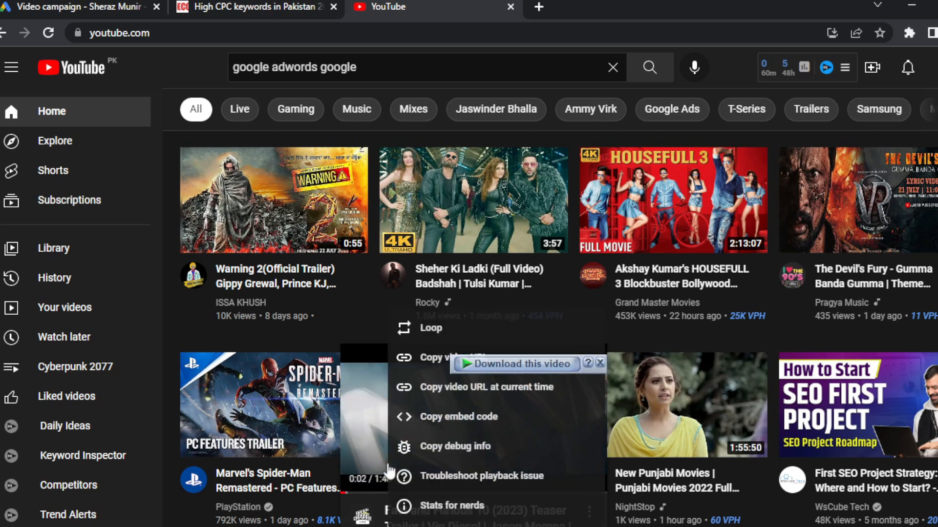
click(388, 468)
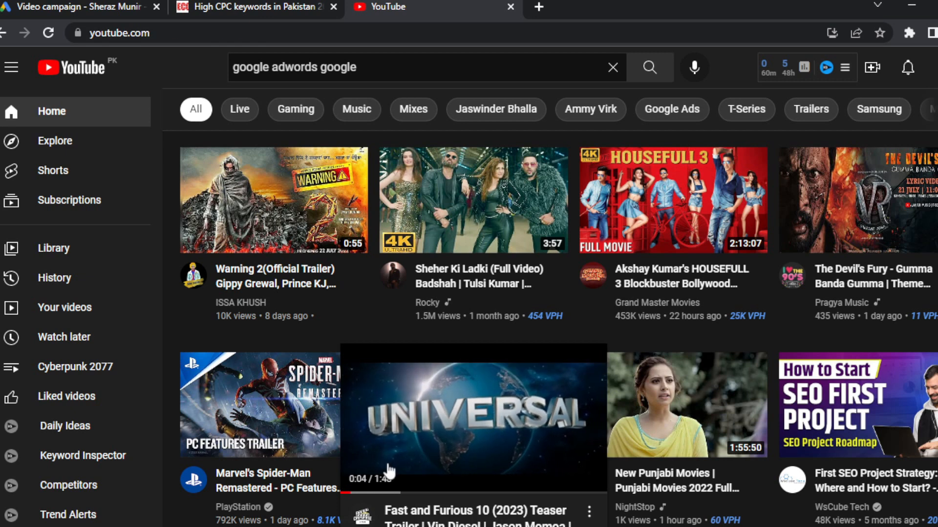
click(390, 471)
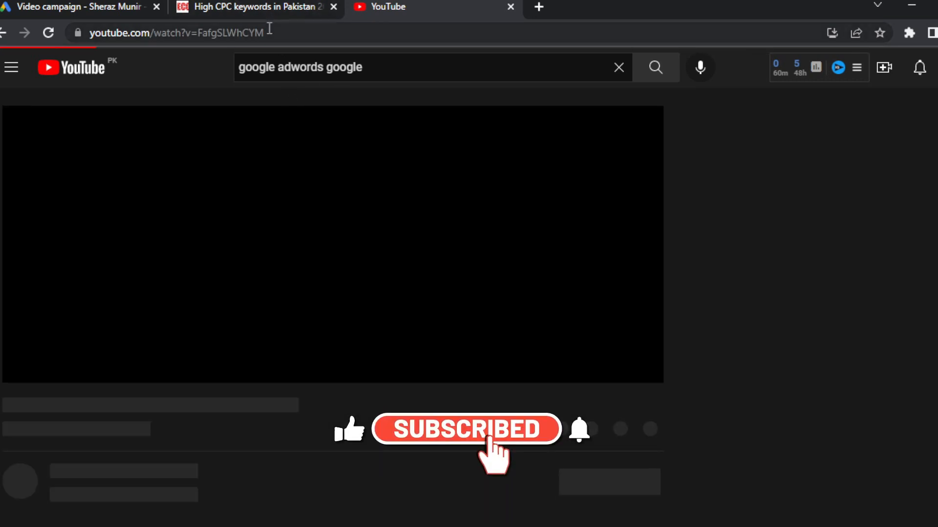
click(269, 29)
key(ctrl+c)
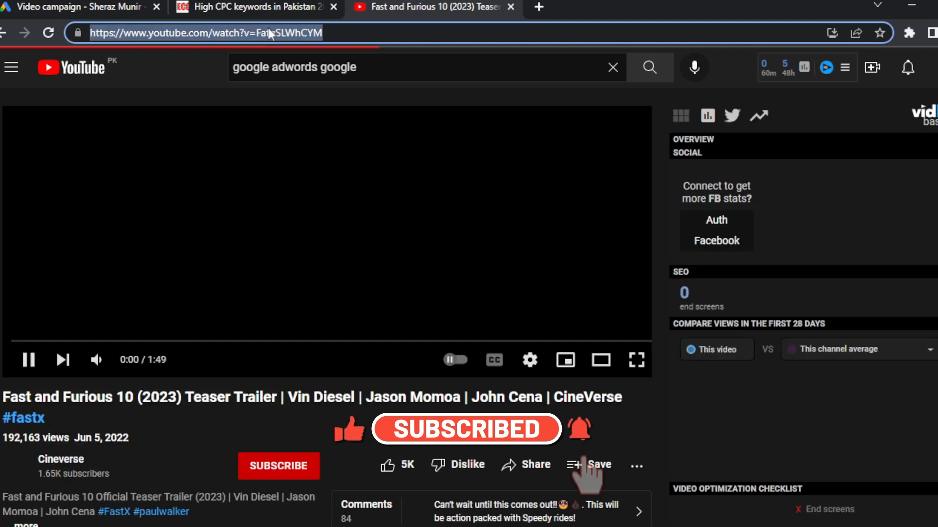
click(511, 7)
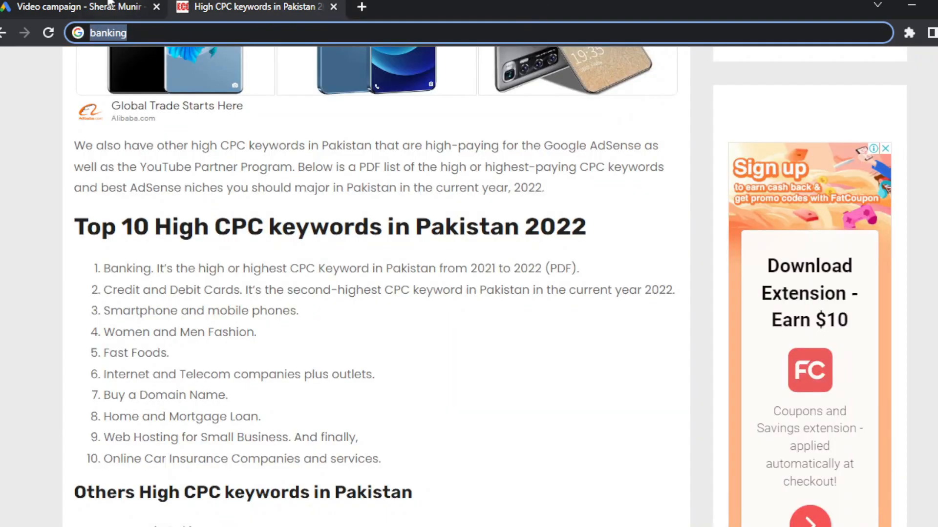
Return to the Google Ads campaign, add the copied trailer URL as the ad's YouTube video, and choose the Skippable in-stream ad format.
click(108, 4)
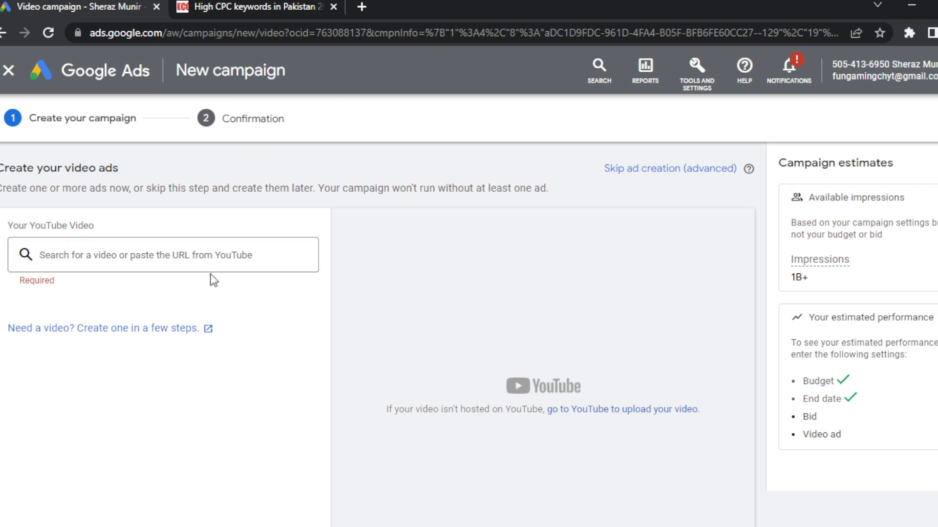
click(205, 254)
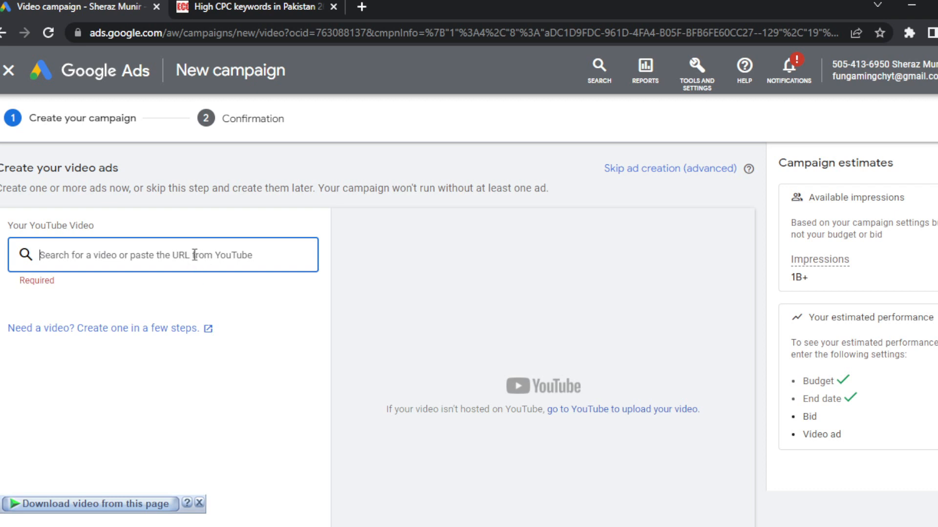
key(ctrl+v)
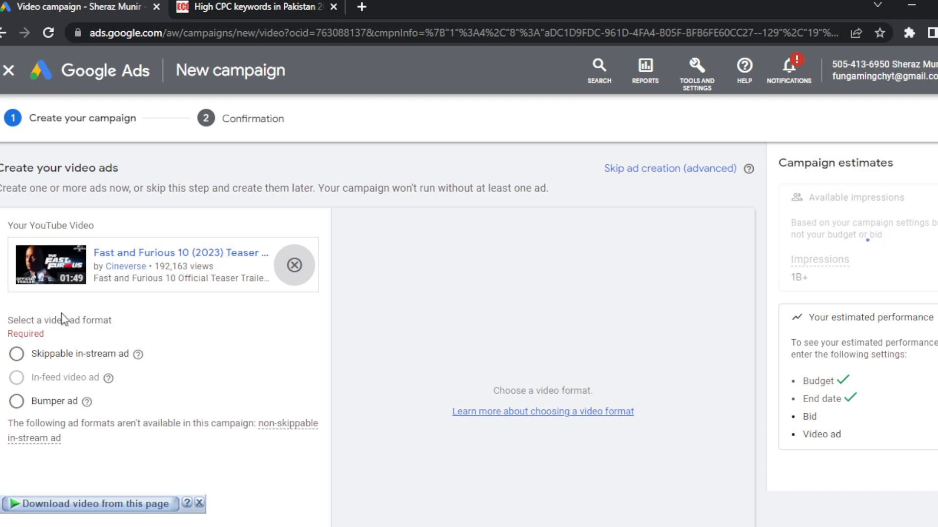
click(68, 356)
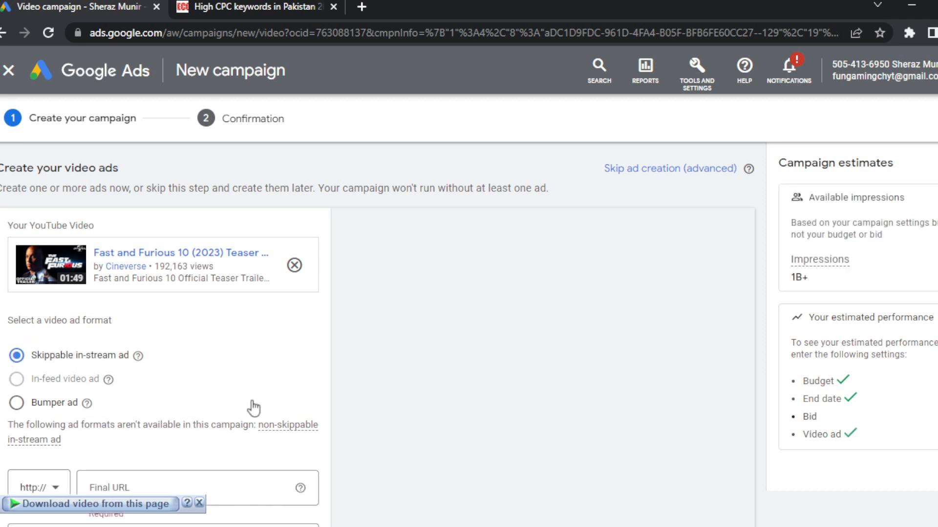
Examine the skippable in-stream ad's YouTube preview on mobile, desktop and TV screen.
scroll(262, 408, down, 3)
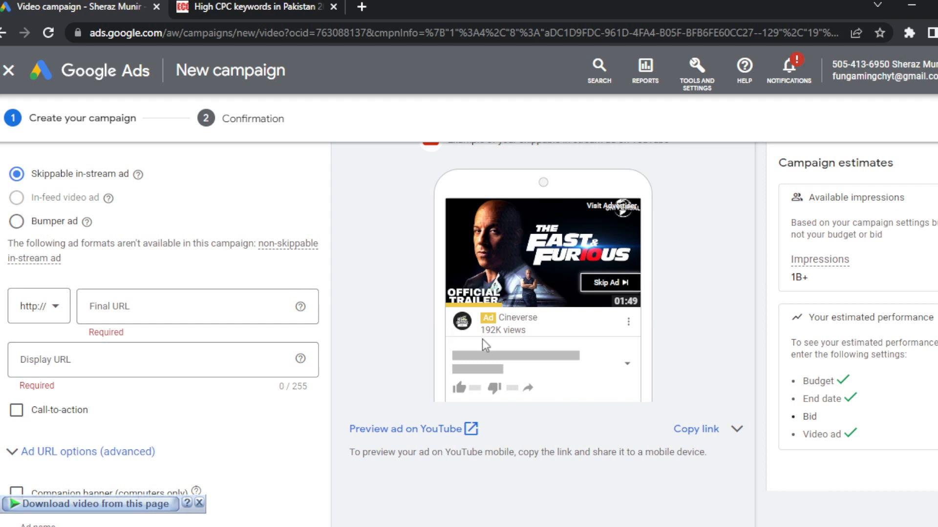
scroll(482, 339, up, 1)
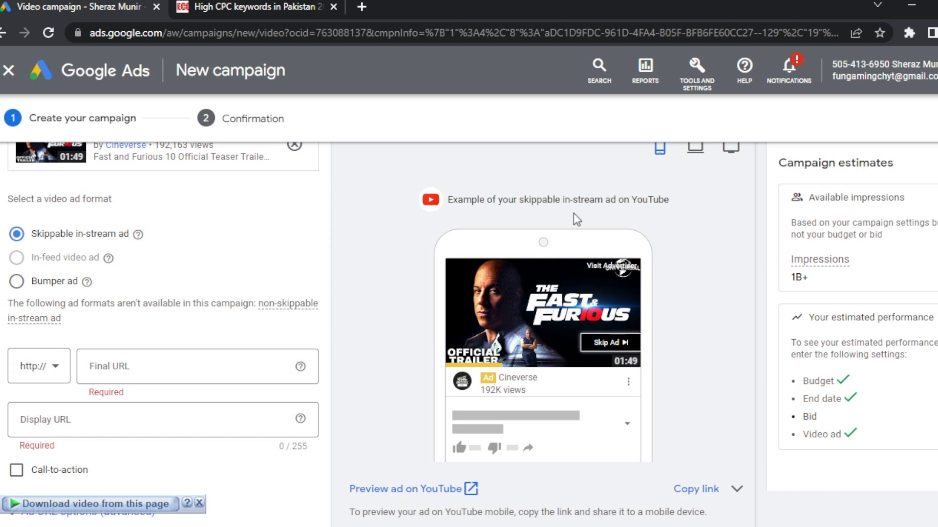
scroll(573, 213, up, 2)
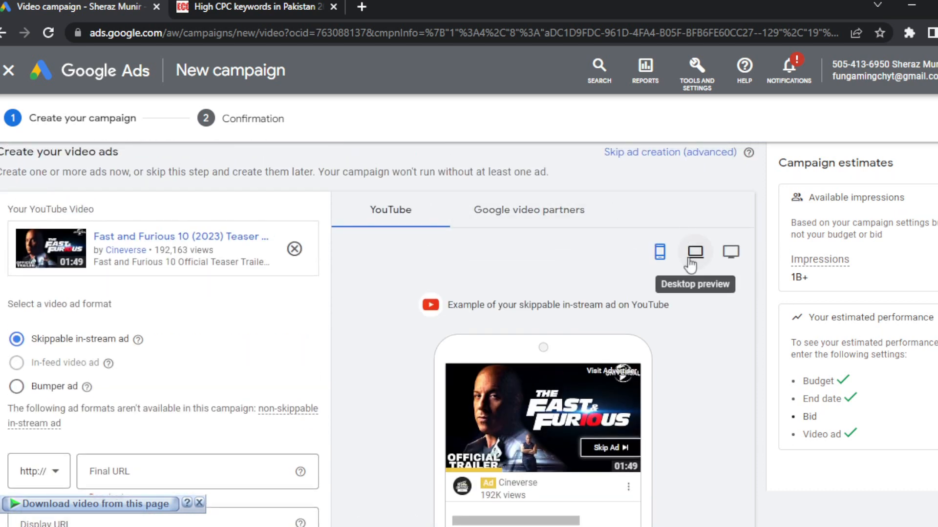
click(690, 263)
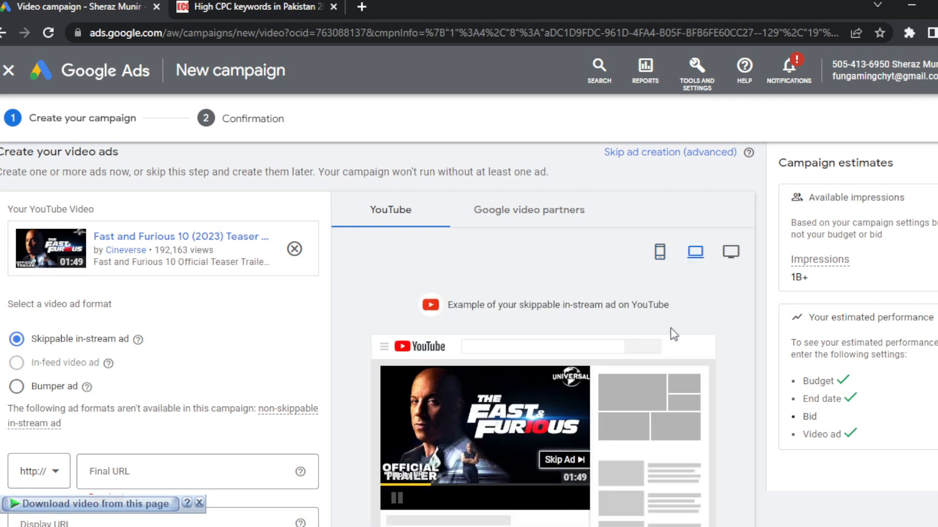
click(731, 257)
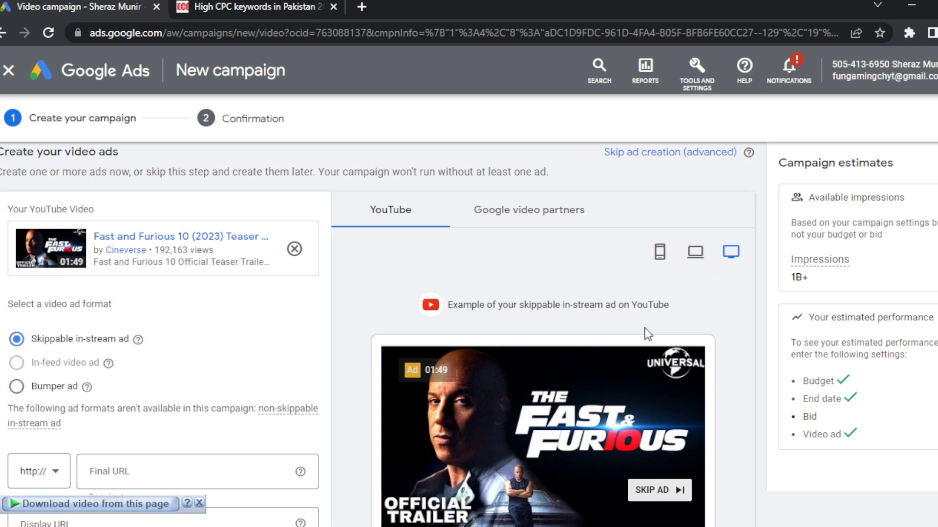
Enable the call-to-action for the skippable in-stream ad and set its text to "Watch now".
scroll(646, 335, down, 2)
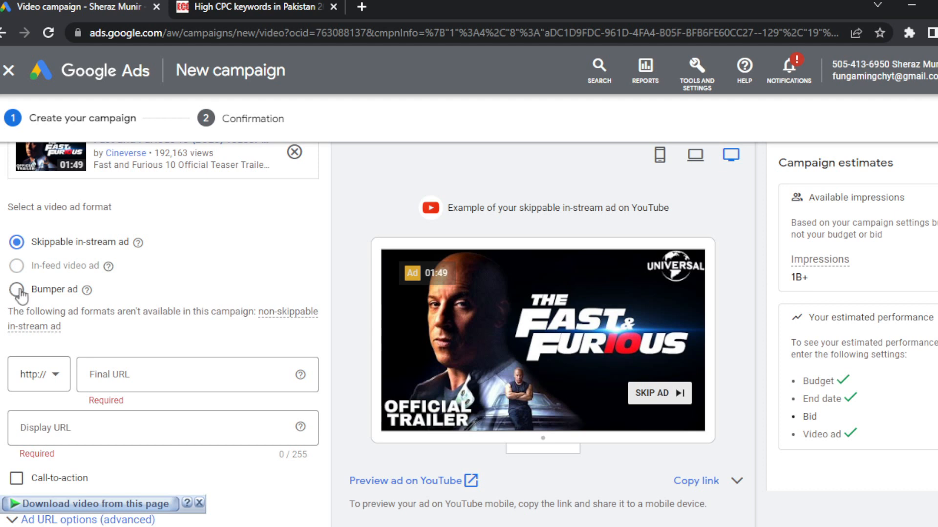
click(132, 373)
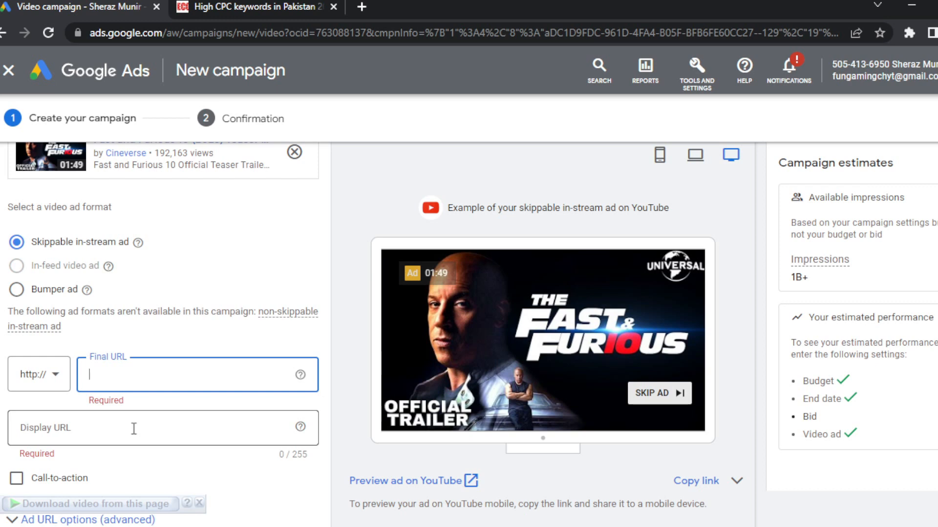
scroll(134, 428, down, 1)
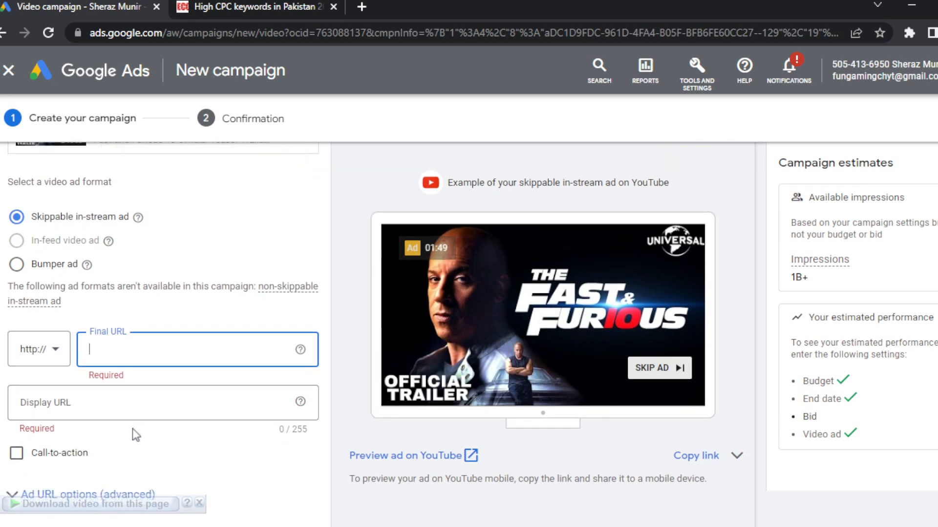
scroll(135, 432, down, 3)
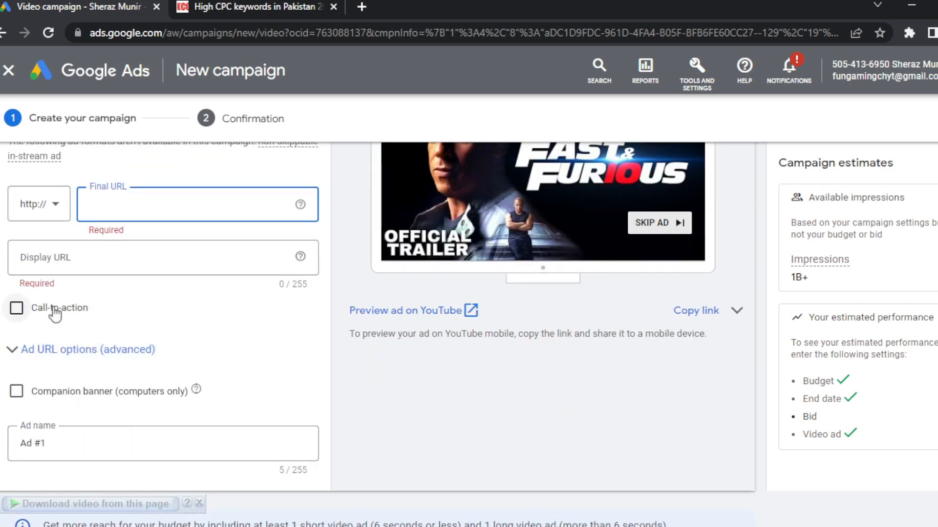
click(55, 315)
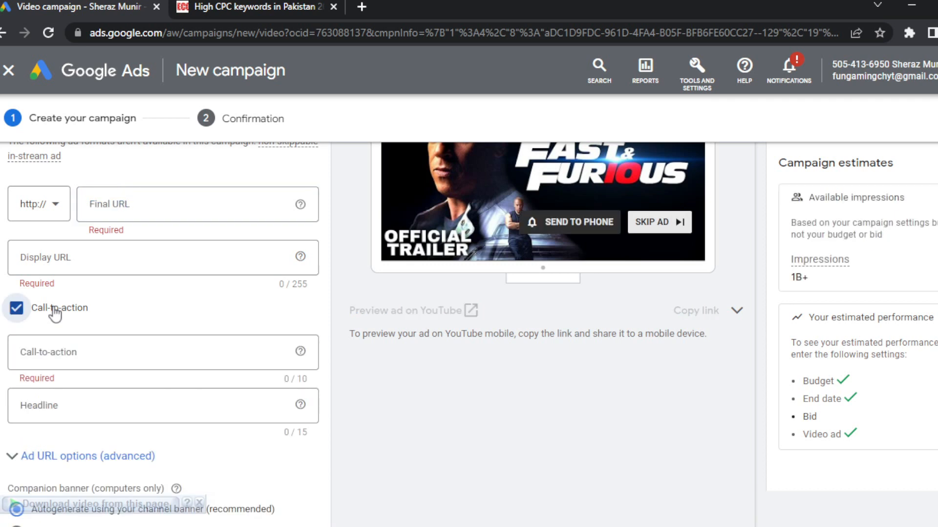
click(55, 315)
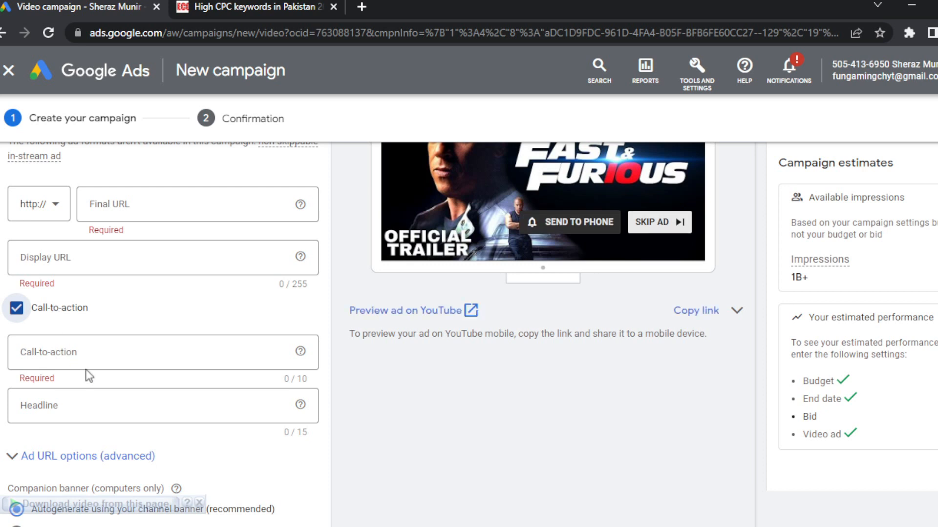
click(84, 356)
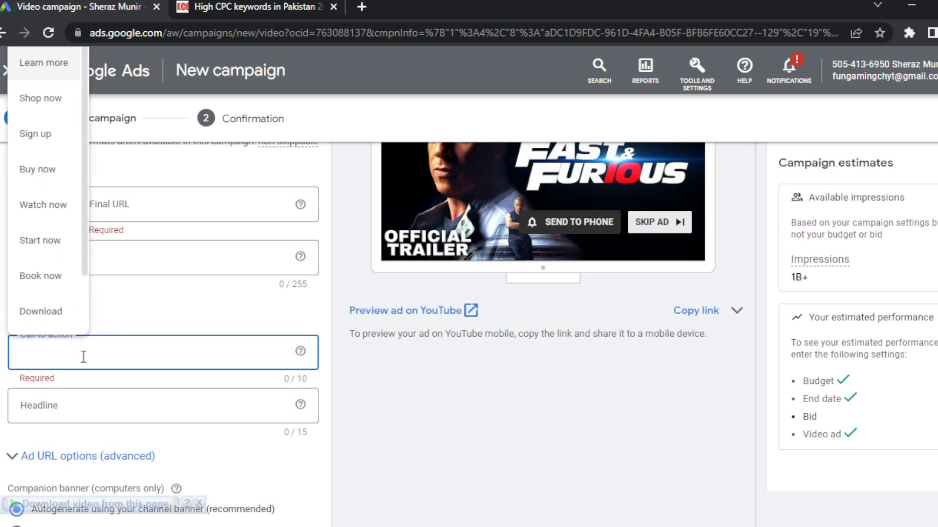
click(59, 209)
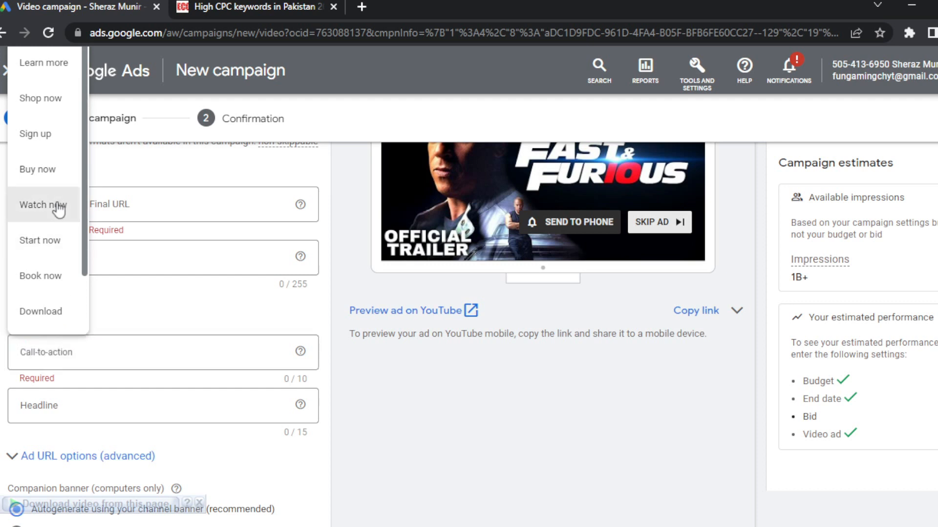
Enter "Fast & Furious" as the headline of the ad's call-to-action.
click(156, 402)
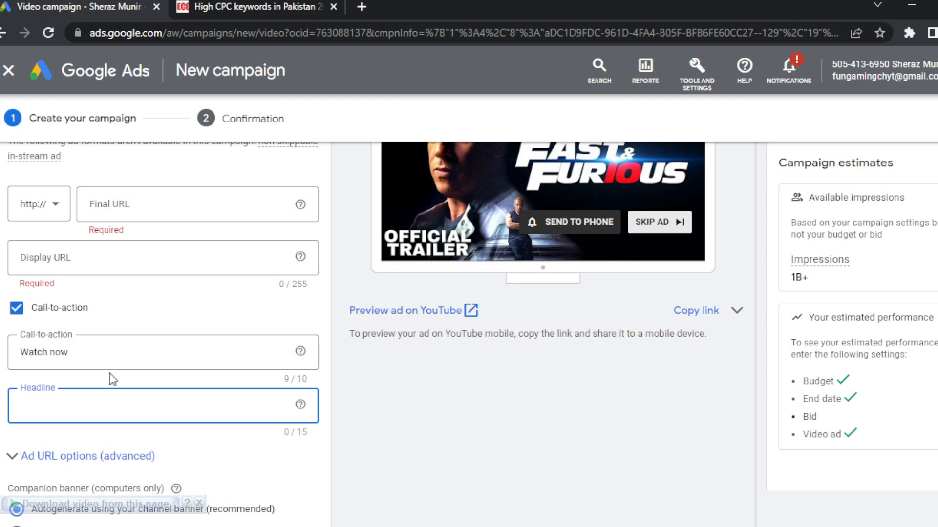
text(Fa)
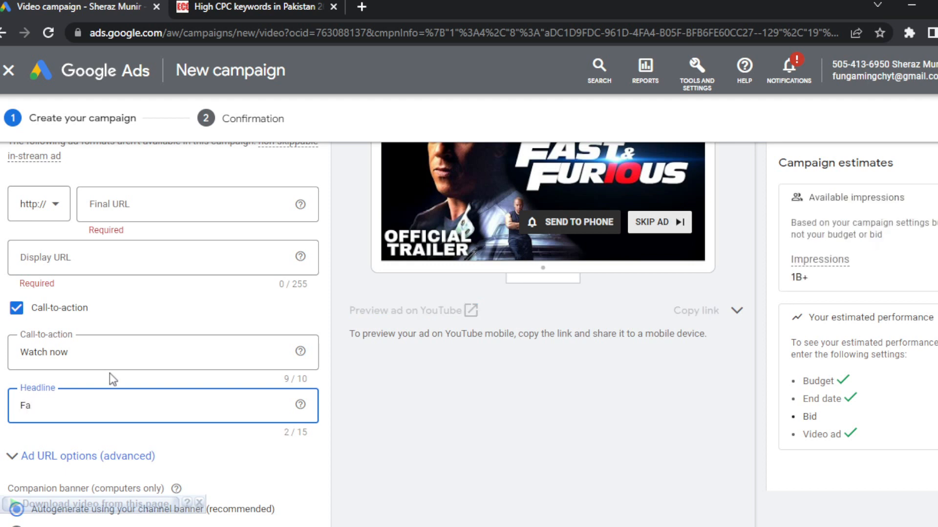
text(st & Fur)
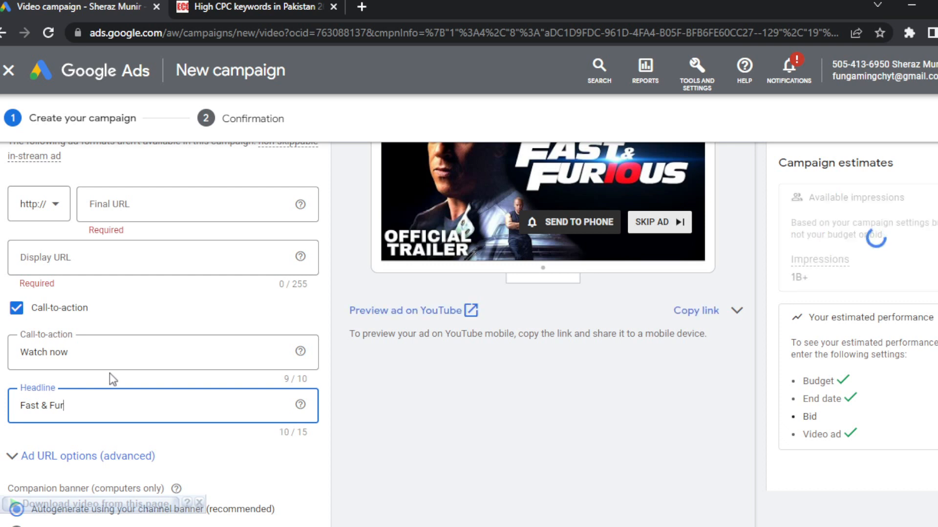
text(ious)
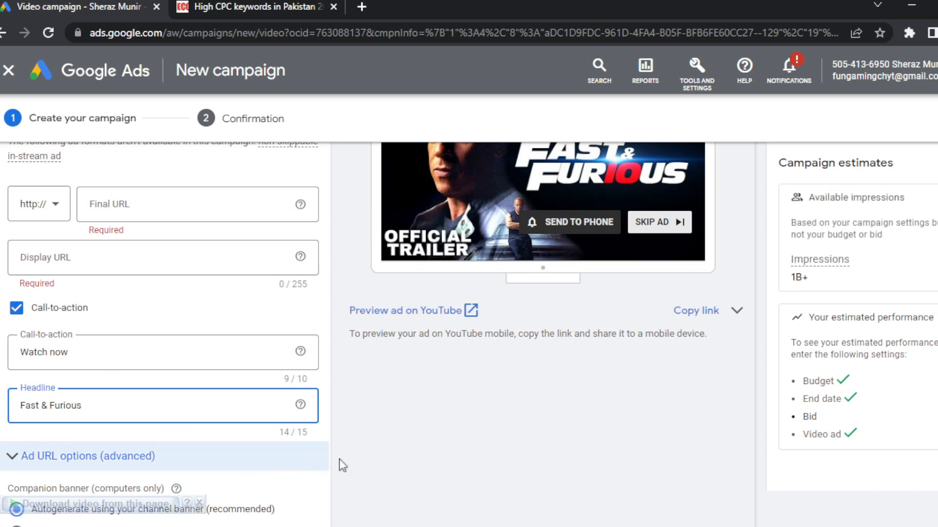
click(357, 458)
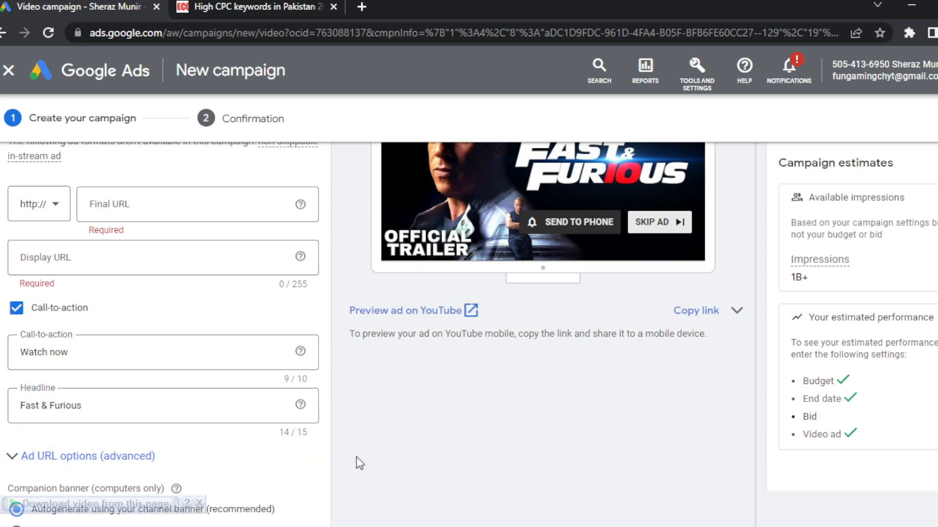
Set the ad group's Target CPM bid to PKR 10 and try to create the campaign.
scroll(250, 437, down, 5)
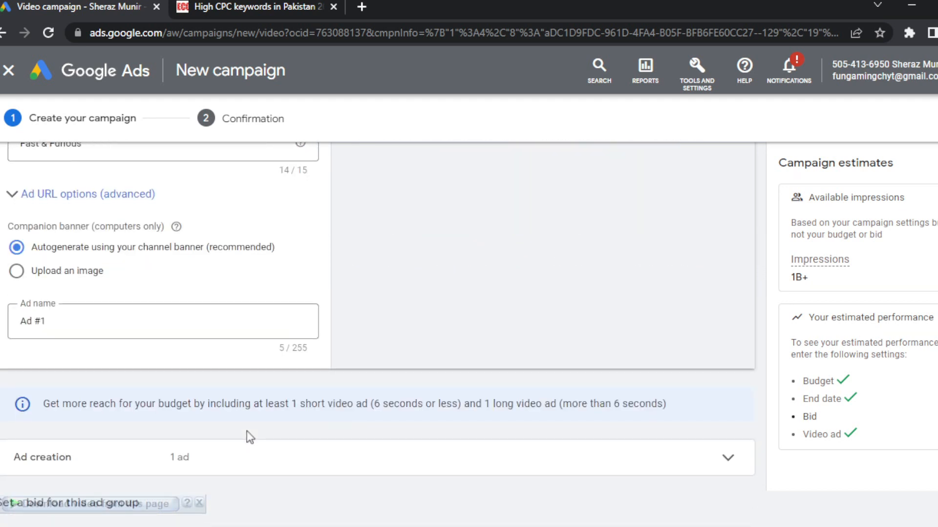
click(139, 320)
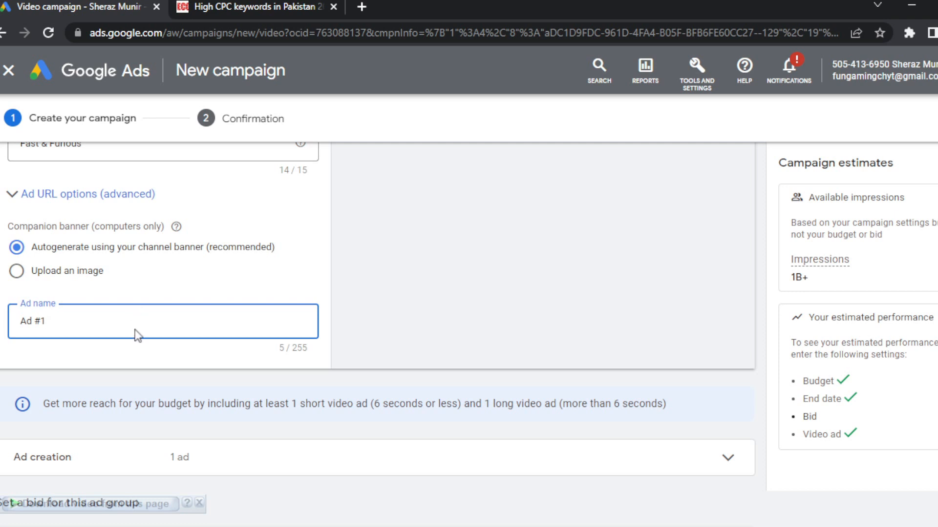
scroll(137, 342, down, 4)
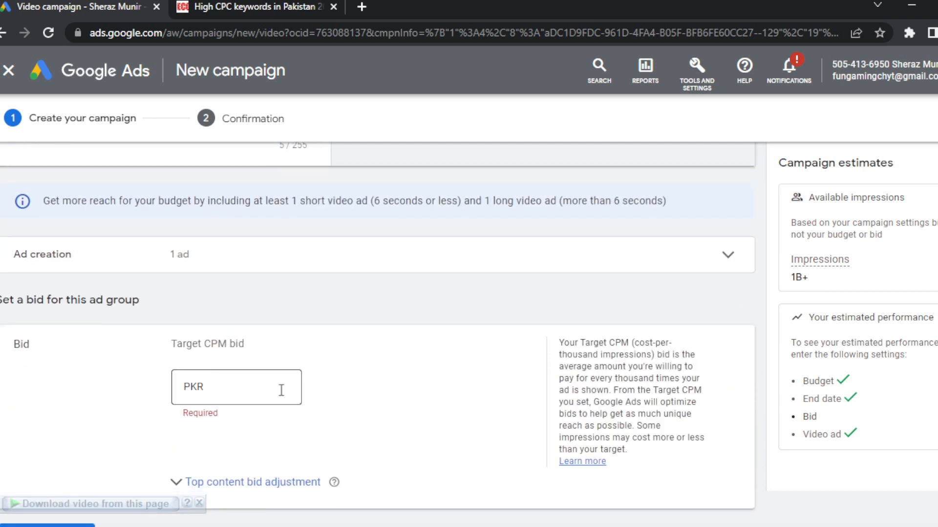
scroll(389, 385, down, 3)
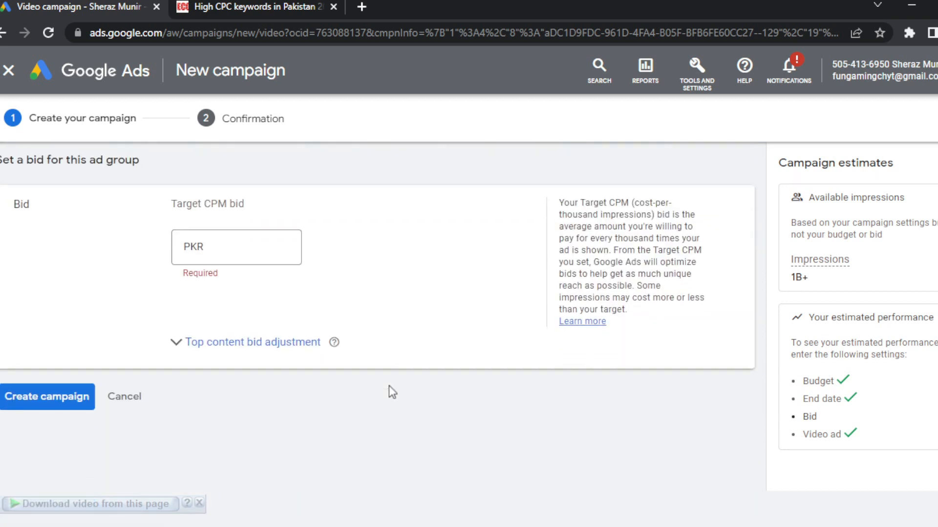
click(240, 245)
text(10)
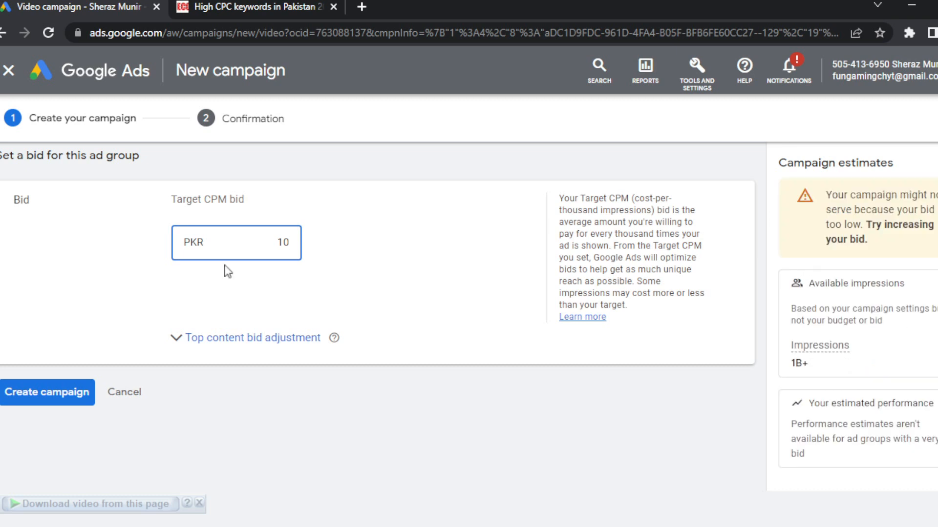
click(34, 414)
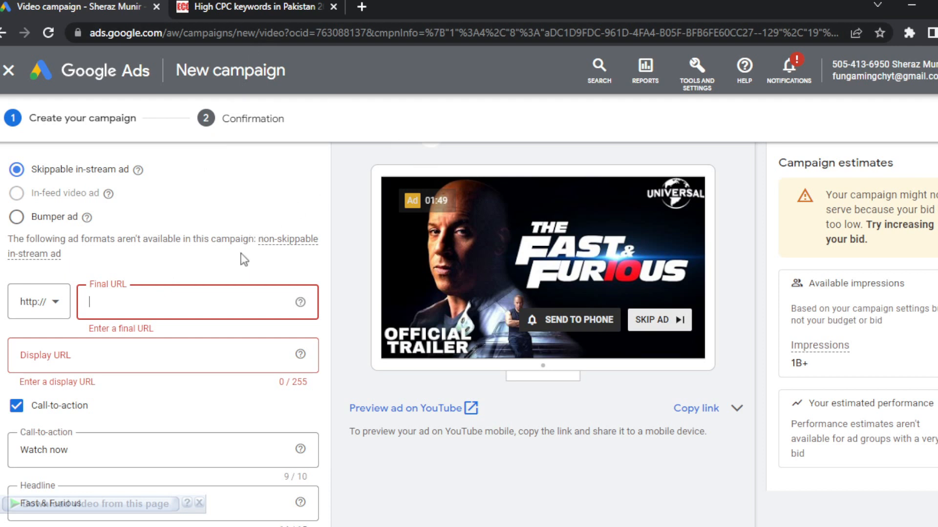
scroll(242, 259, up, 1)
scroll(242, 258, down, 1)
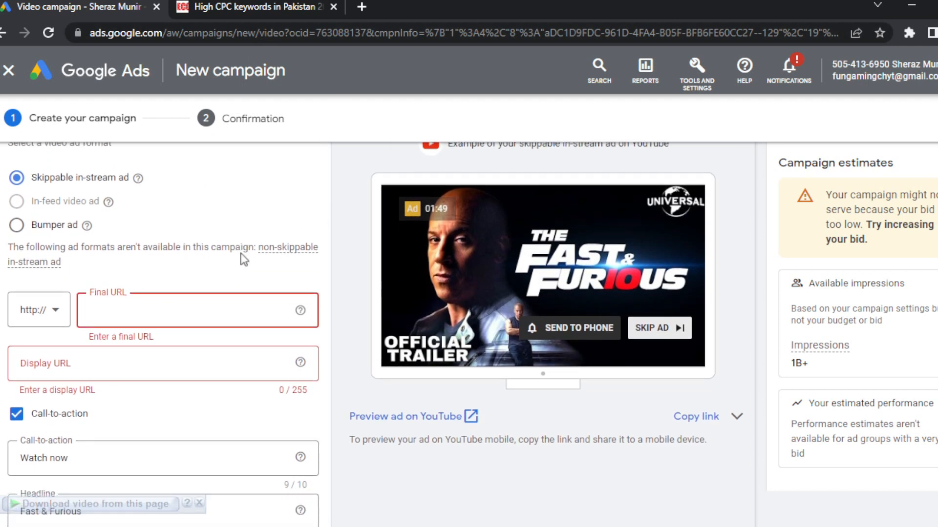
text(www.youtube.com/watch?v=FafgSLWhCYM)
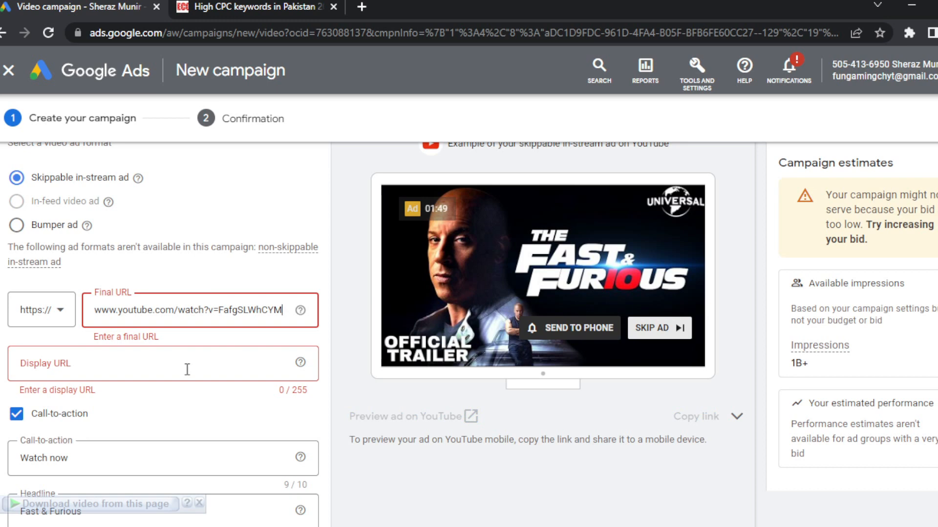
click(187, 369)
text(www.youtube.com/watch?v=FafgSLWhCYM)
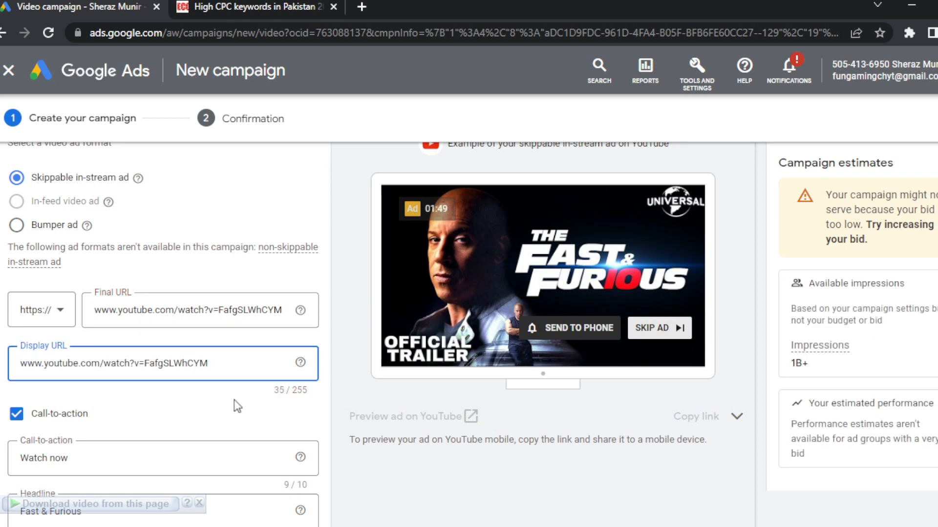
Create the video campaign and continue from the confirmation page to the campaign's ad groups.
scroll(236, 405, down, 5)
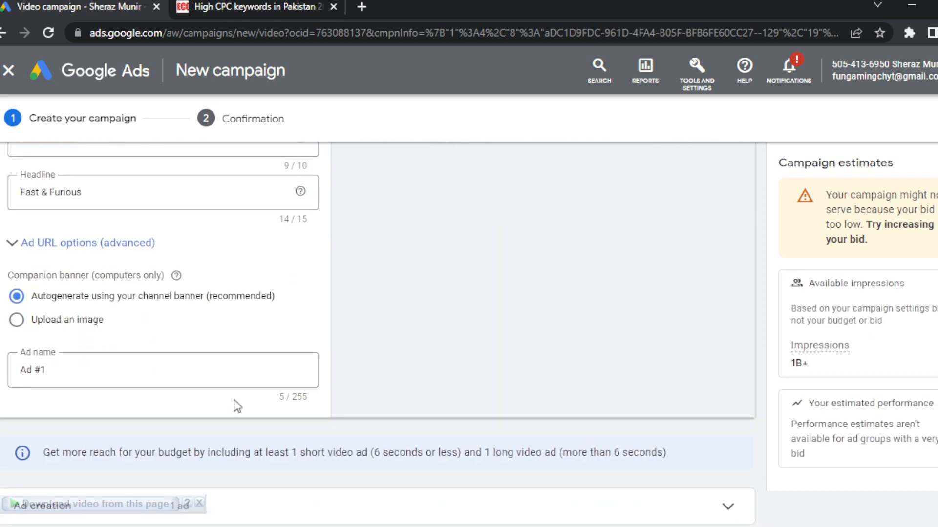
scroll(237, 405, down, 8)
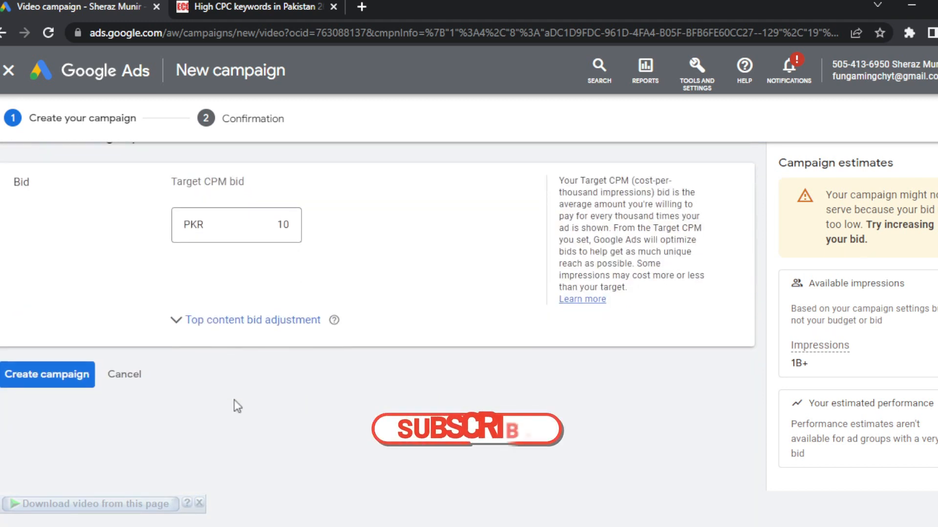
click(62, 372)
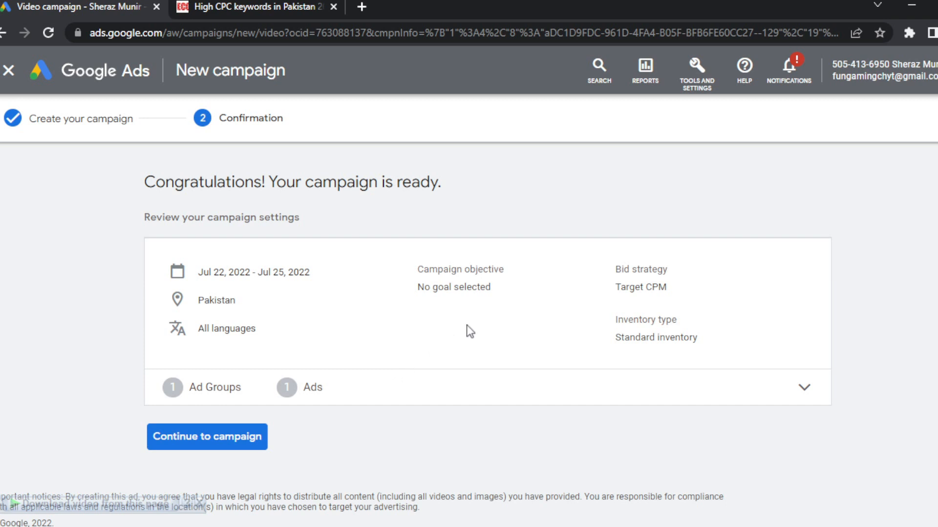
click(211, 433)
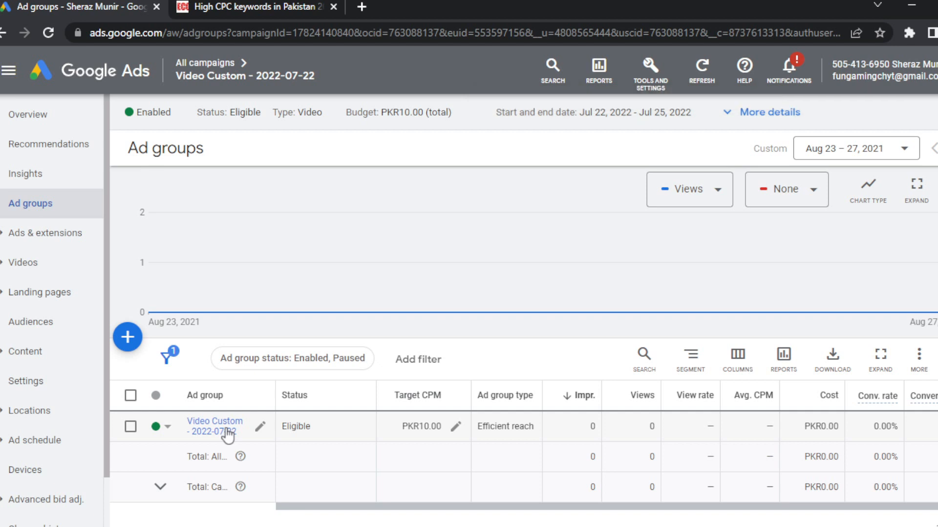
Open the Video Custom - 2022-07-22 ad group and check the review status of Ad #1.
click(227, 432)
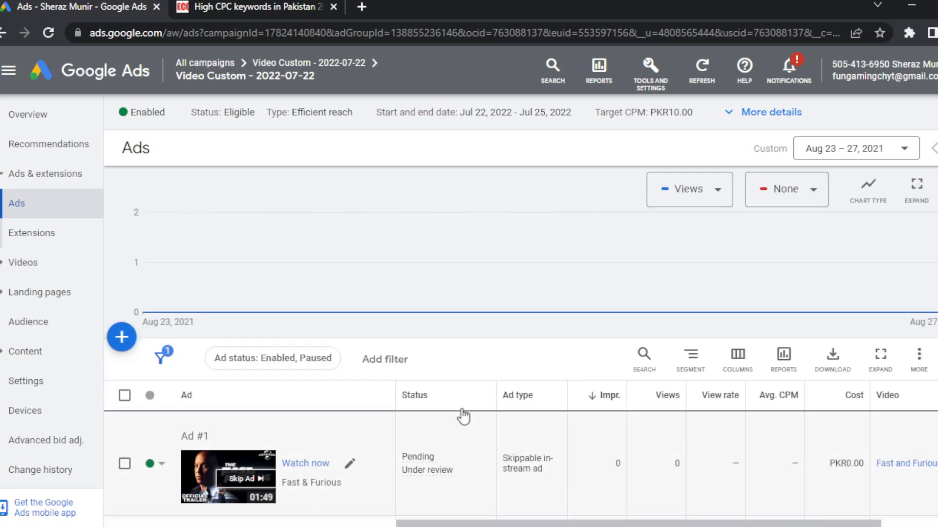
scroll(462, 416, down, 3)
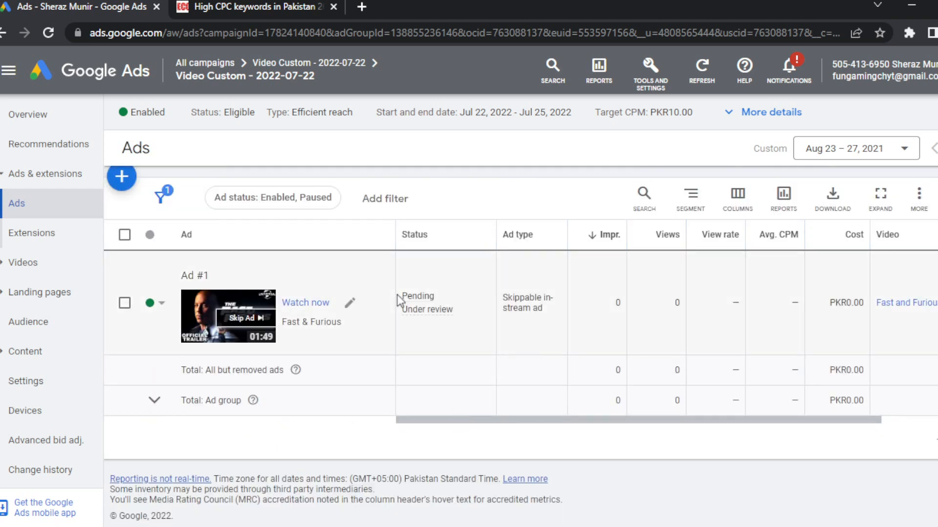
drag(397, 295, 454, 318)
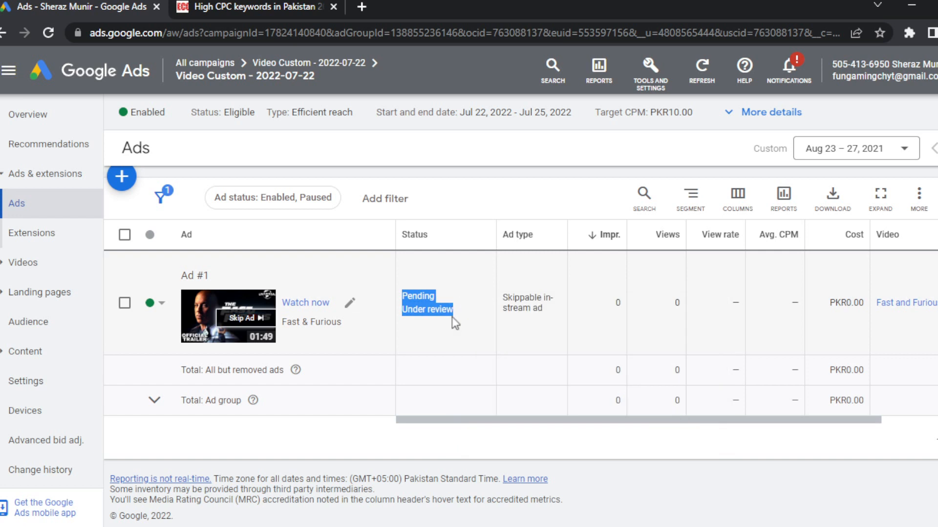